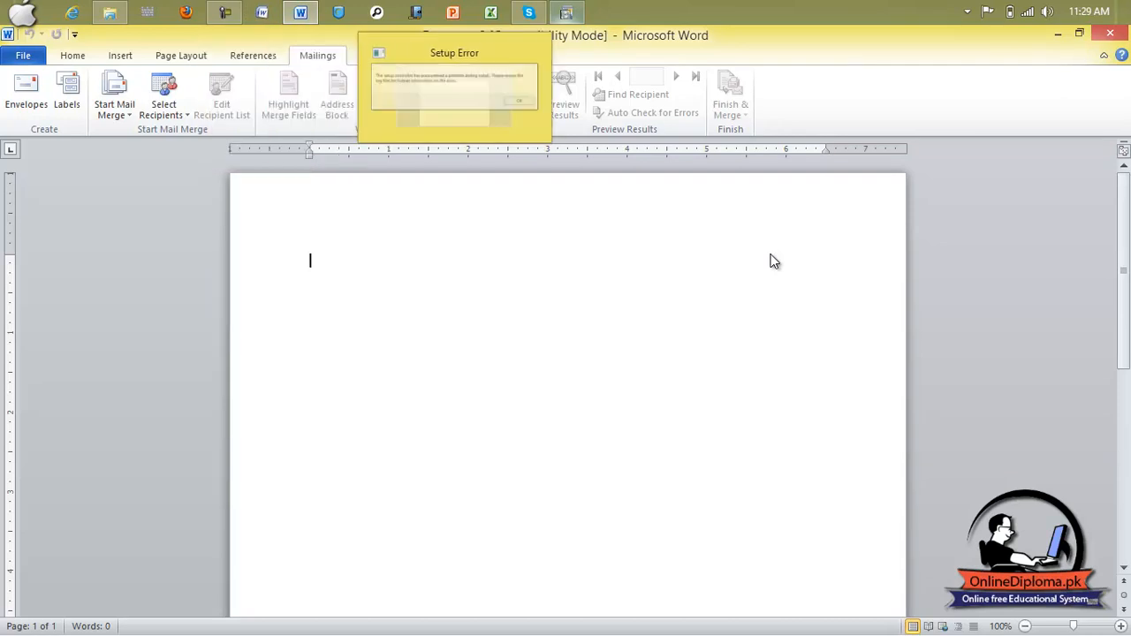
# Step: Dismiss the setup error prompt so the blank Document2 is ready
pyautogui.press('Return')
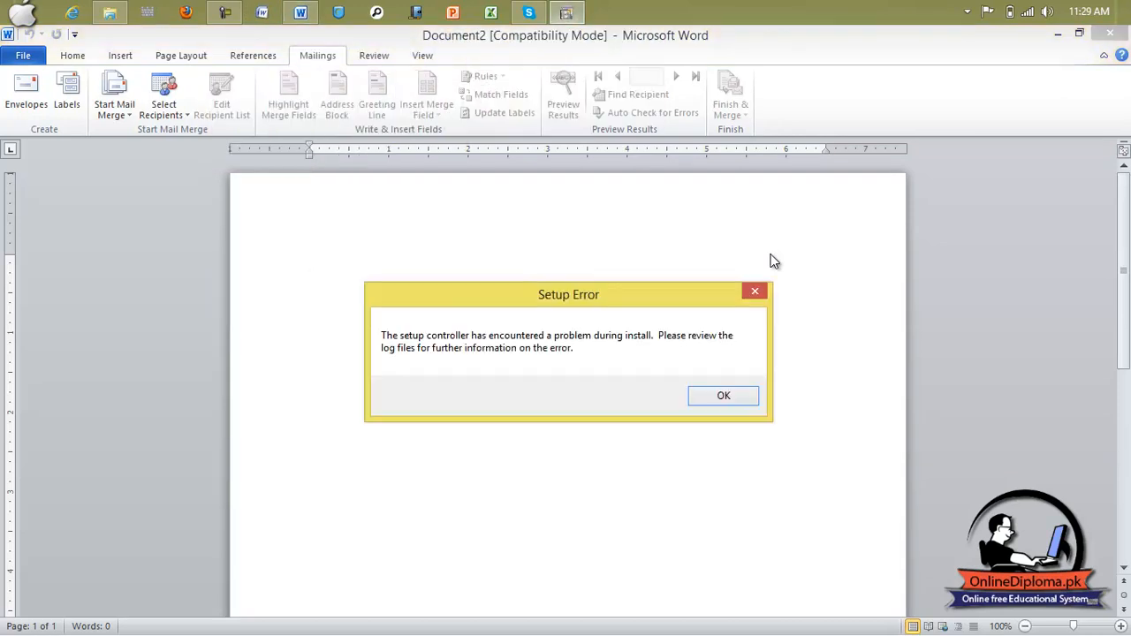
pyautogui.press('Return')
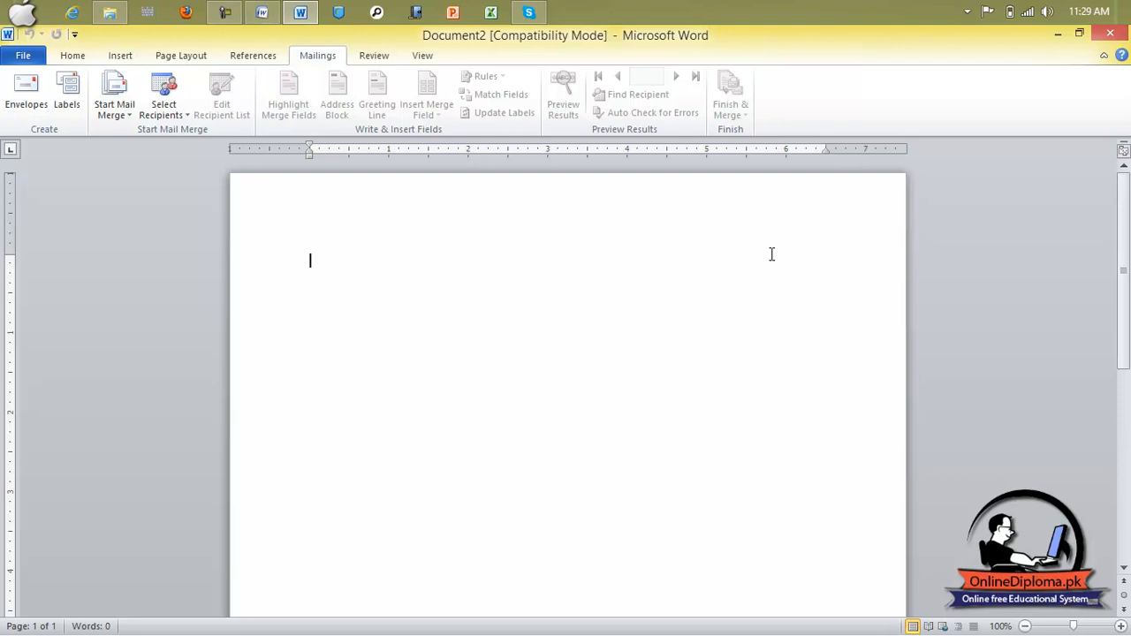
# Step: Indent the empty first line of Document2 with a tab
pyautogui.press('Tab')
# Step: Replace the tab with a +|+|+|+ pattern that converts into a three-column table
pyautogui.doubleClick(772, 254)
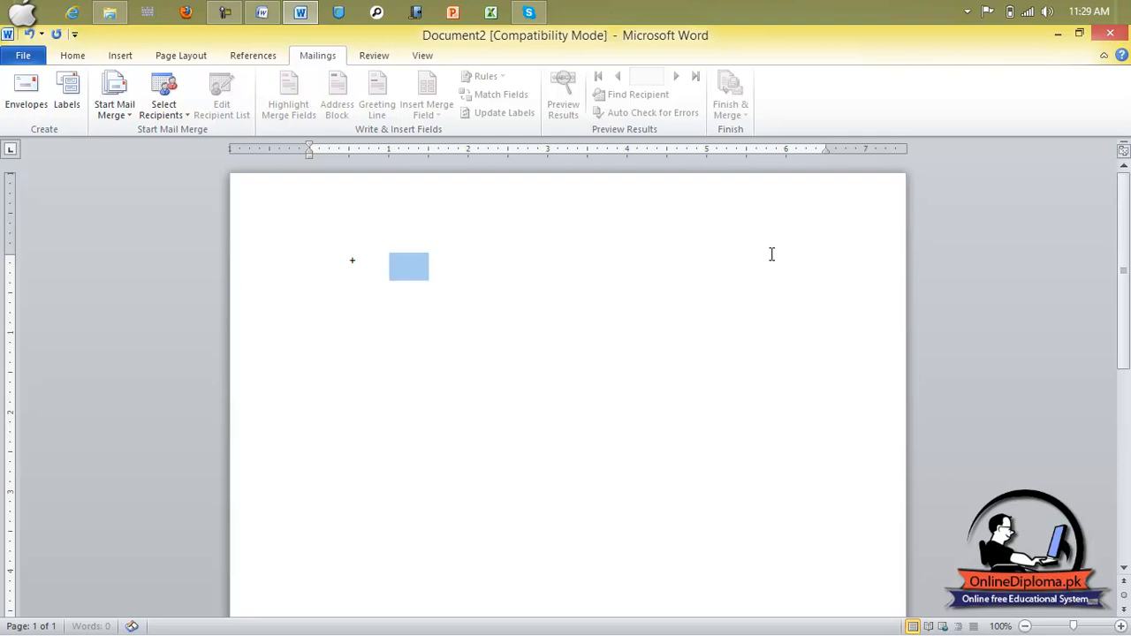
pyautogui.press('BackSpace')
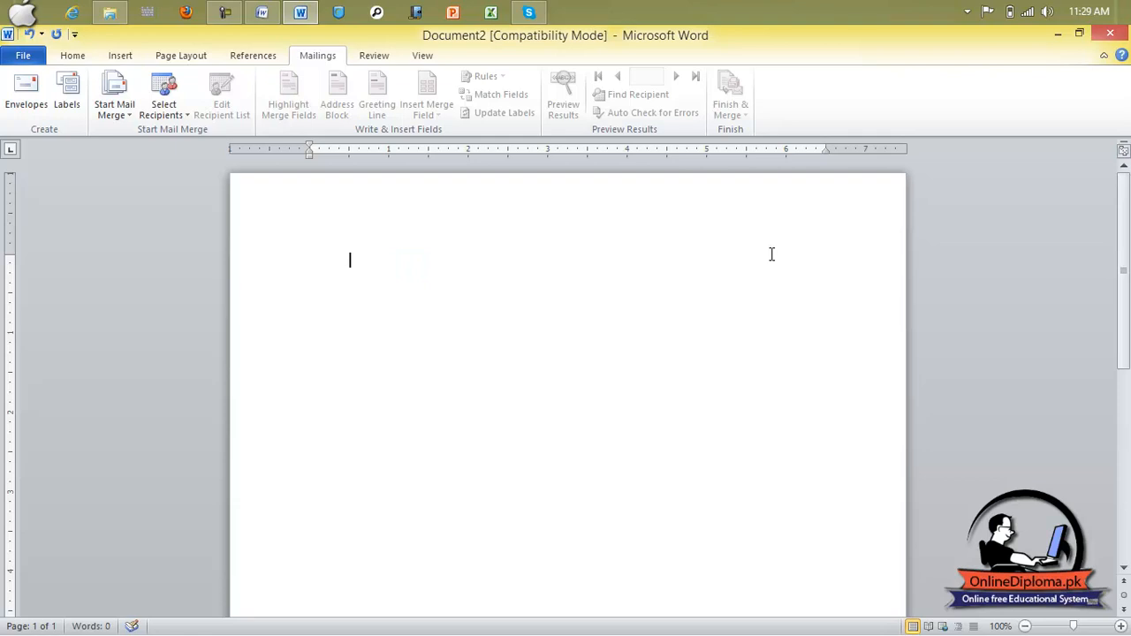
pyautogui.press('BackSpace')
pyautogui.press('Tab')
pyautogui.write('+')
pyautogui.press('Tab')
pyautogui.press('Tab')
pyautogui.press('Tab')
pyautogui.write('+')
pyautogui.press('Tab')
pyautogui.press('Tab')
pyautogui.press('Tab')
pyautogui.write('+')
pyautogui.press('Tab')
pyautogui.press('Tab')
pyautogui.press('Tab')
pyautogui.write('+')
pyautogui.press('Return')
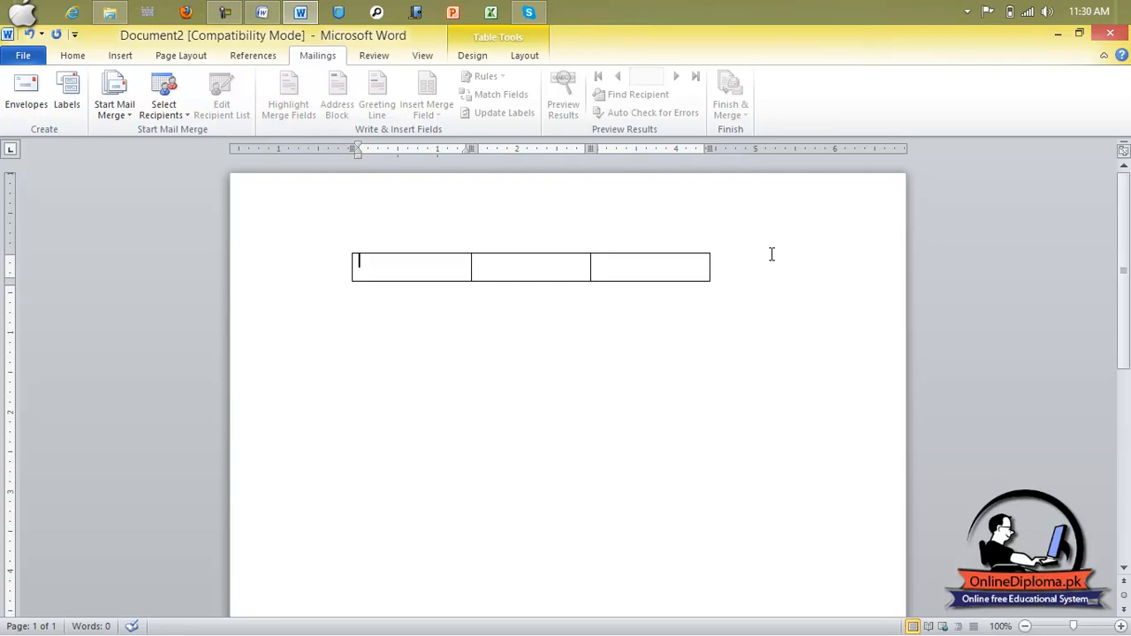
# Step: Type the headers Name, Address and contact no, then add an empty row
pyautogui.write('Name')
pyautogui.press('Tab')
pyautogui.write('add')
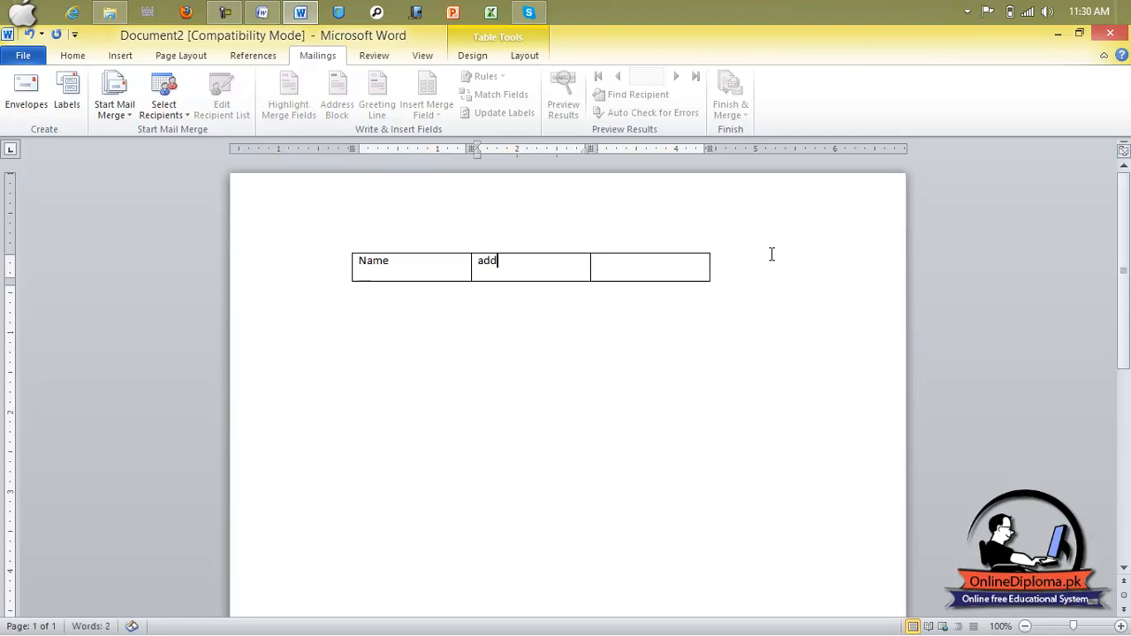
pyautogui.write('ress')
pyautogui.press('BackSpace')
pyautogui.press('BackSpace')
pyautogui.press('BackSpace')
pyautogui.write('ess')
pyautogui.press('Tab')
pyautogui.write('contact no')
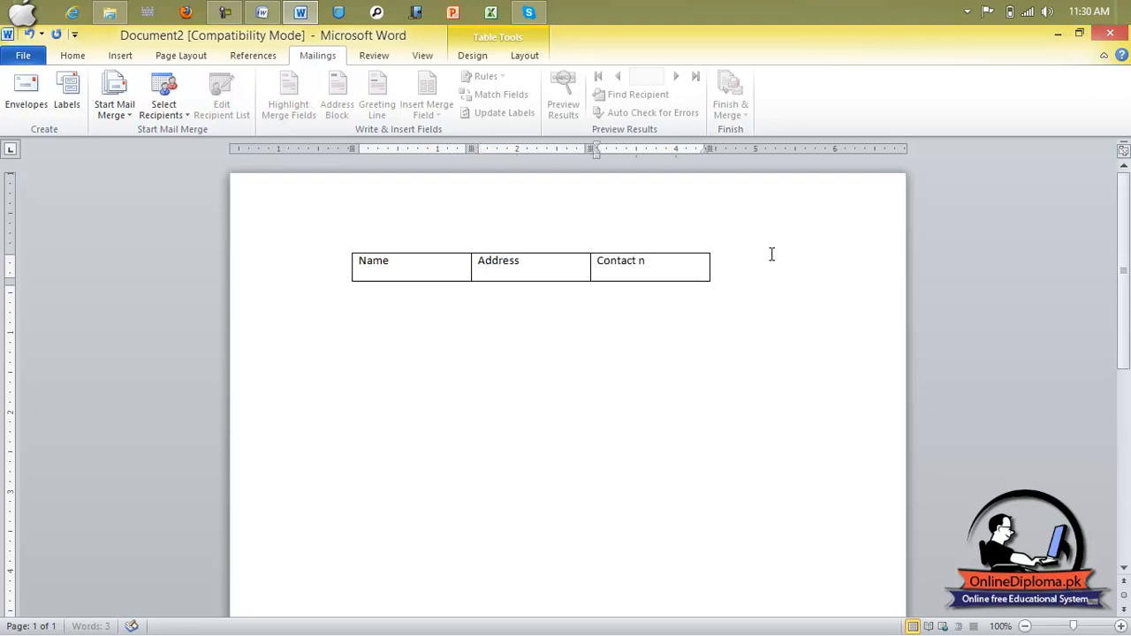
pyautogui.press('Tab')
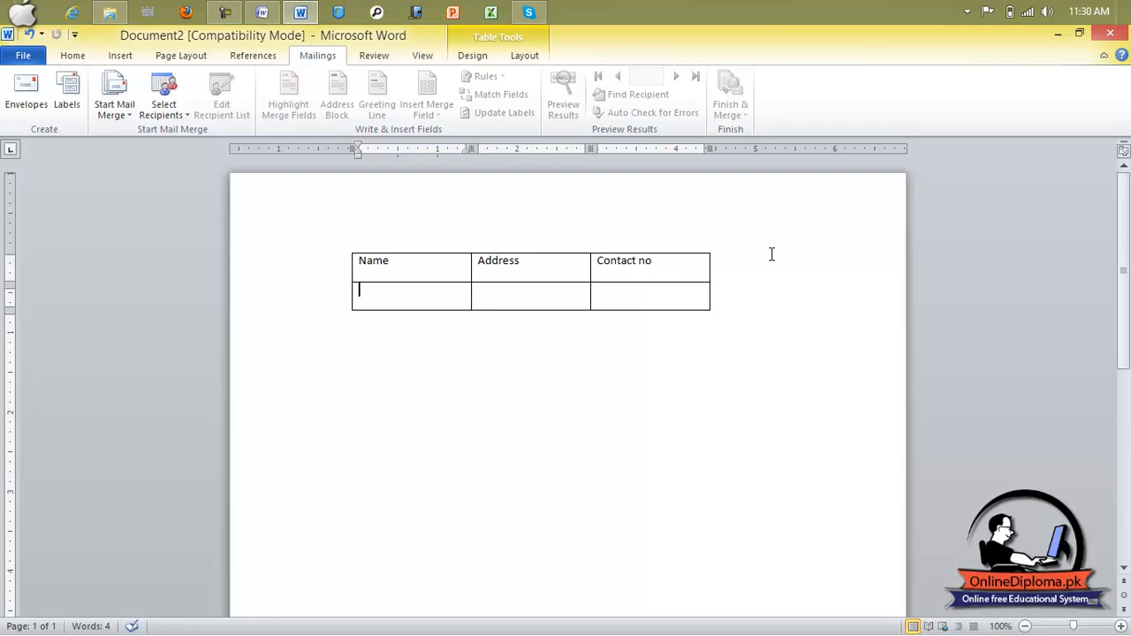
pyautogui.write('Ali')
pyautogui.press('Tab')
pyautogui.write('aliabad')
pyautogui.press('Tab')
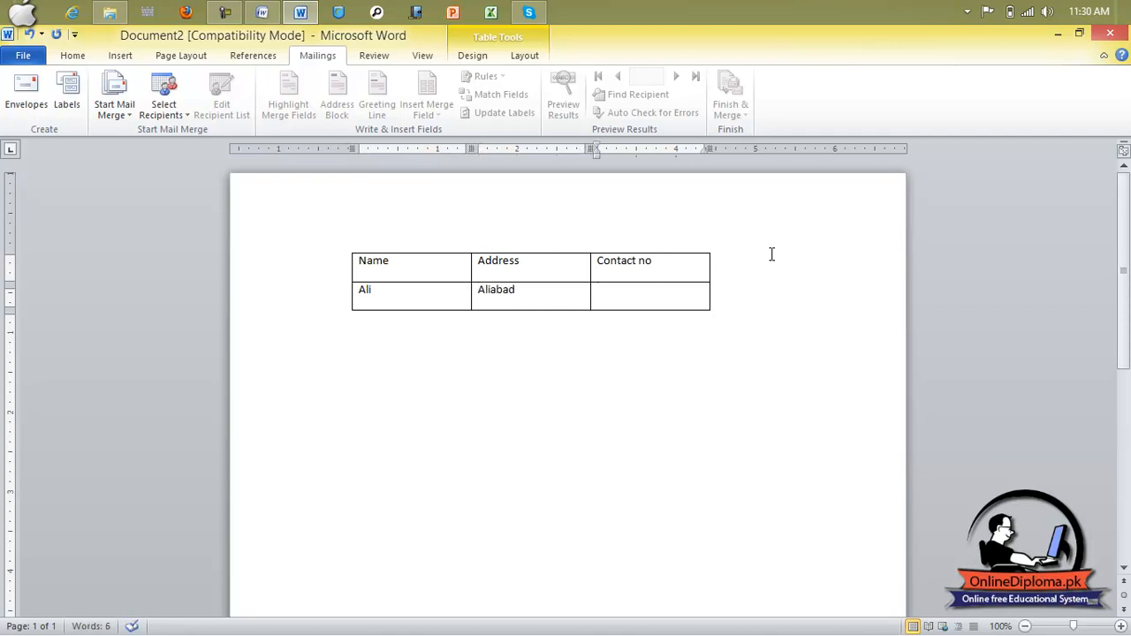
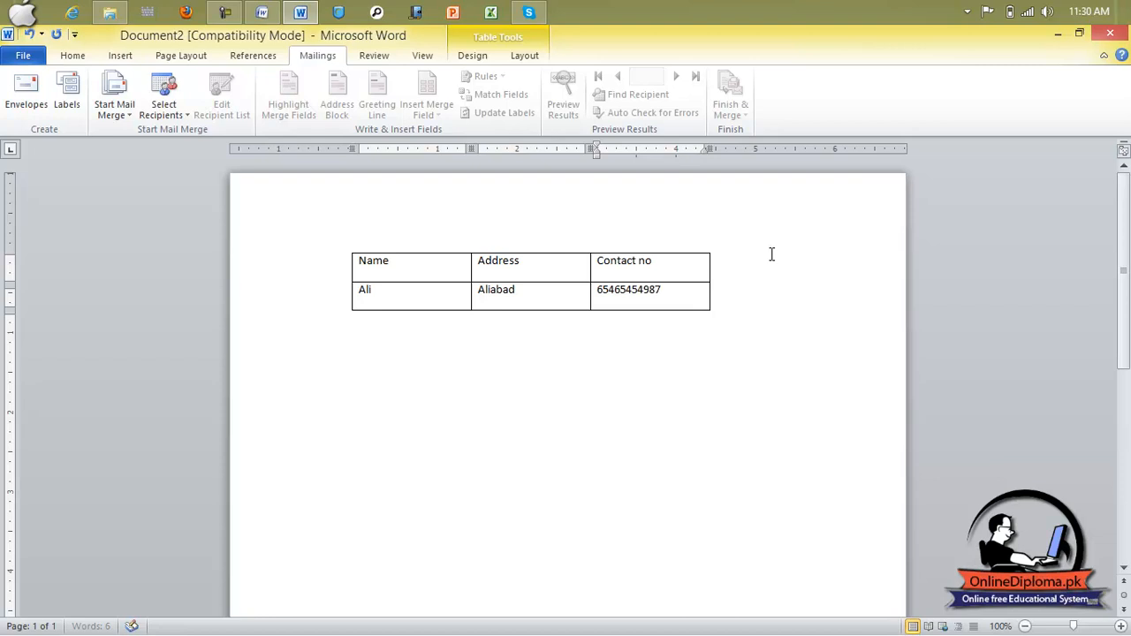
pyautogui.press('Tab')
pyautogui.write('`ume')
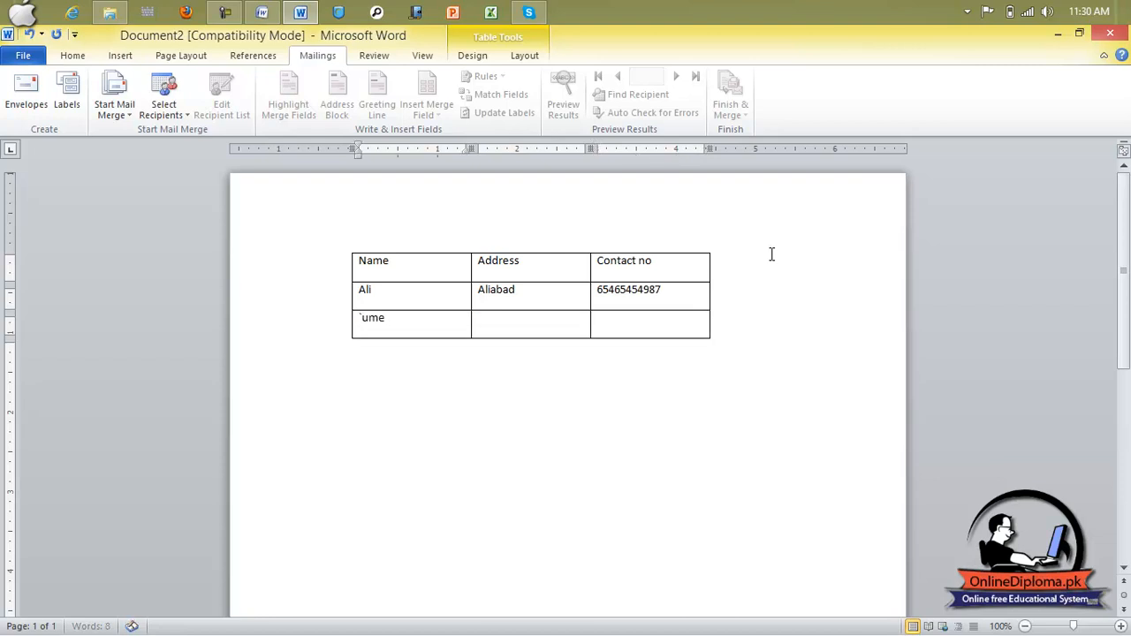
pyautogui.write('rumre')
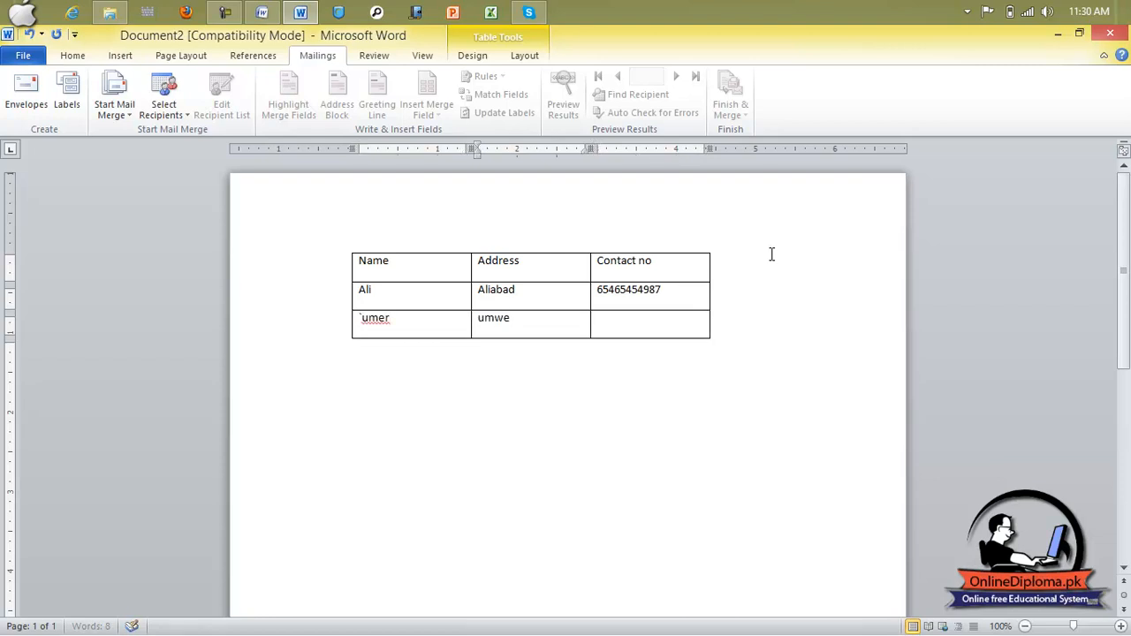
pyautogui.press('BackSpace')
pyautogui.press('BackSpace')
pyautogui.write('erabad')
pyautogui.press('Tab')
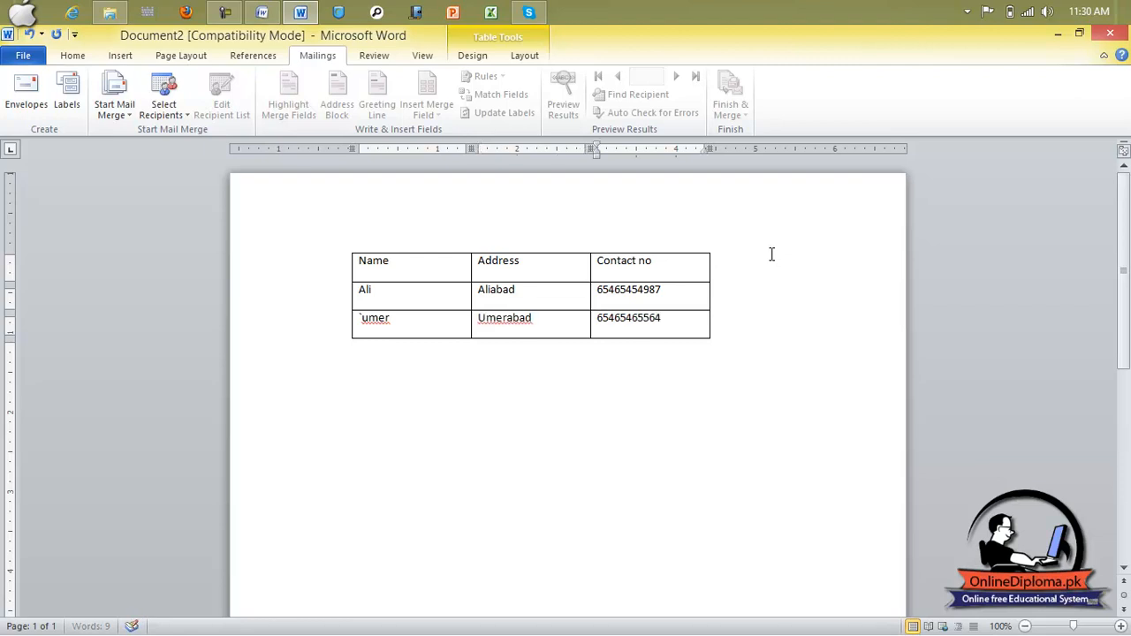
pyautogui.press('Tab')
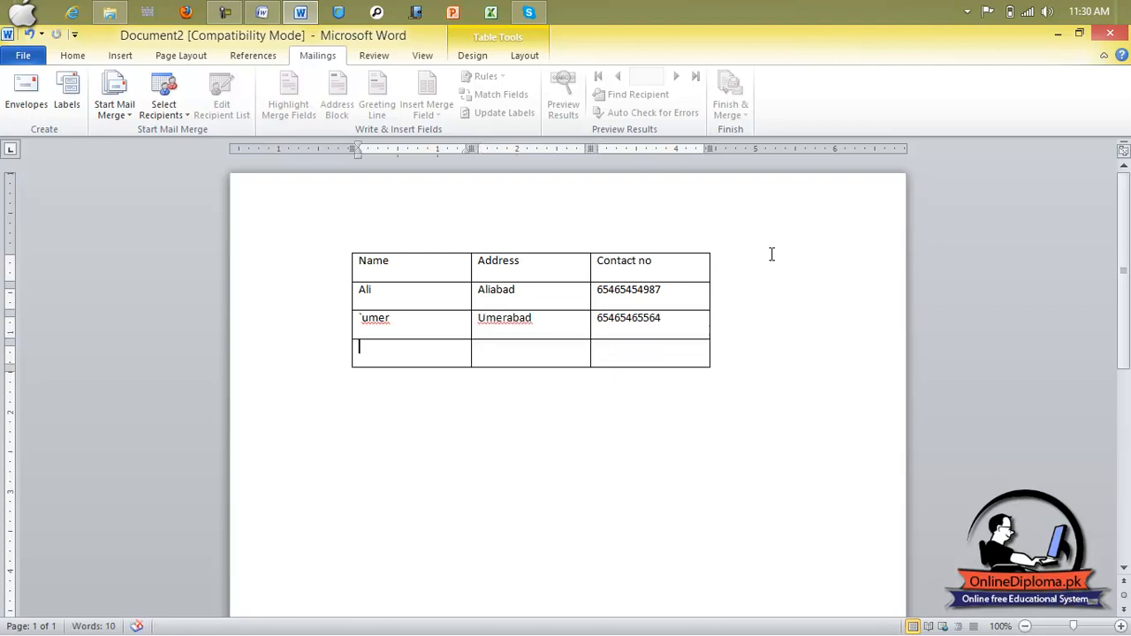
pyautogui.write('Babar')
pyautogui.press('Tab')
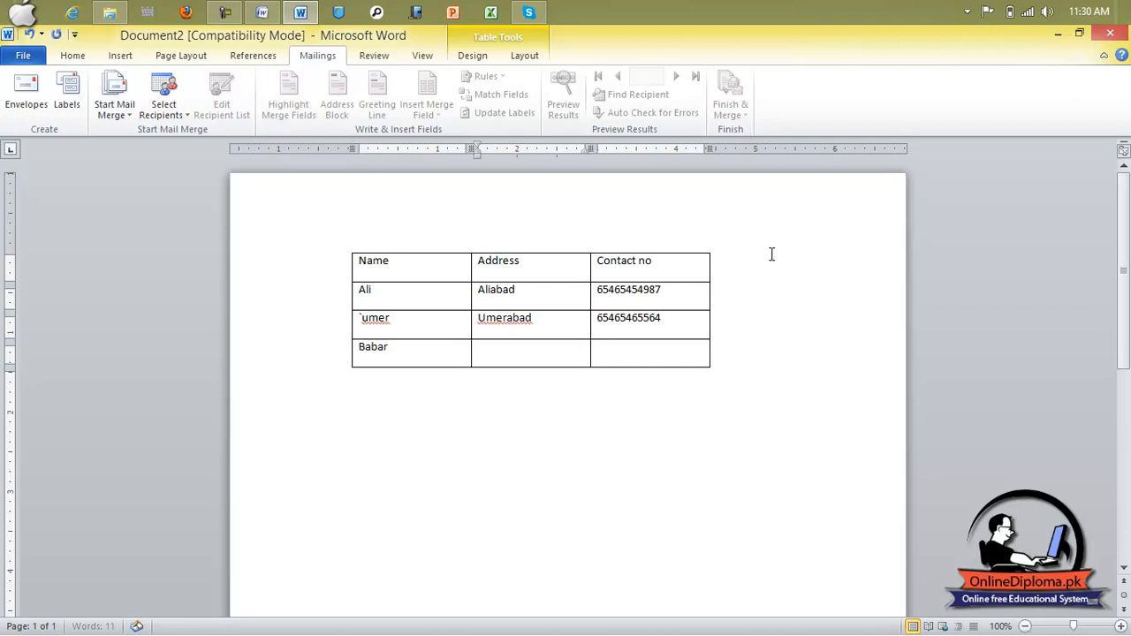
pyautogui.write('B;aaba')
pyautogui.press('BackSpace')
pyautogui.press('BackSpace')
pyautogui.press('BackSpace')
pyautogui.press('BackSpace')
pyautogui.write('a')
pyautogui.write('baer')
pyautogui.press('BackSpace')
pyautogui.press('BackSpace')
pyautogui.write('rabad')
pyautogui.press('Tab')
pyautogui.press('Tab')
# Step: Add the Zia row: address ziaabad, contact 879797987
pyautogui.write('aia')
pyautogui.press('BackSpace')
pyautogui.press('BackSpace')
pyautogui.press('BackSpace')
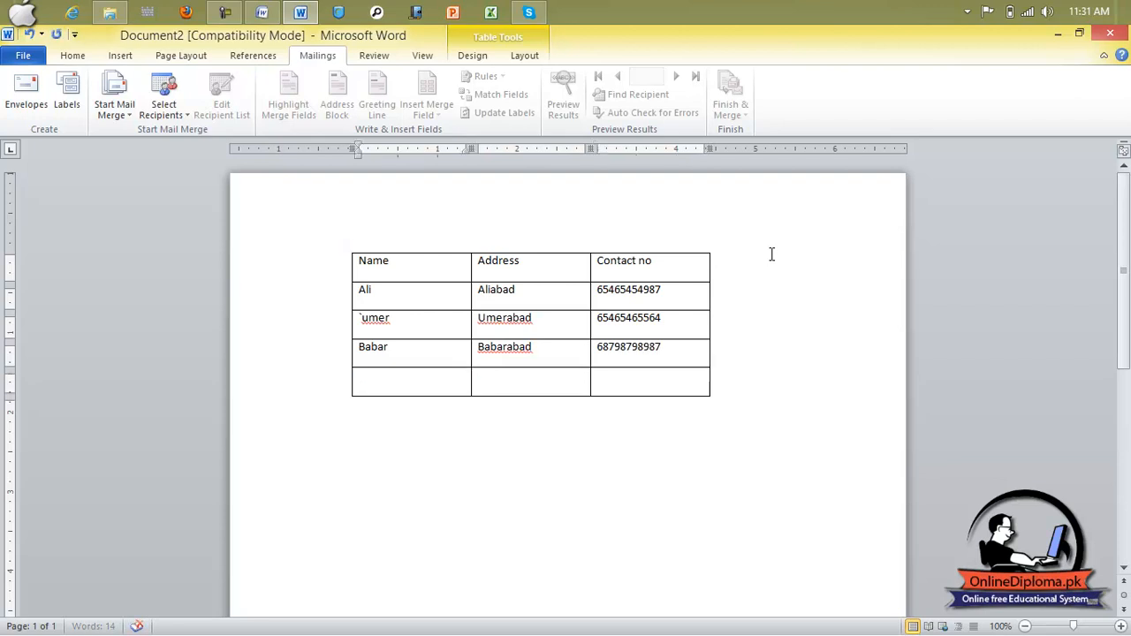
pyautogui.write('\\')
pyautogui.press('BackSpace')
pyautogui.write('Zia')
pyautogui.press('Tab')
pyautogui.write('ziaabad')
pyautogui.press('Tab')
pyautogui.write('879797987')
pyautogui.press('Tab')
pyautogui.write('waqas')
pyautogui.press('Tab')
pyautogui.write('waqasa')
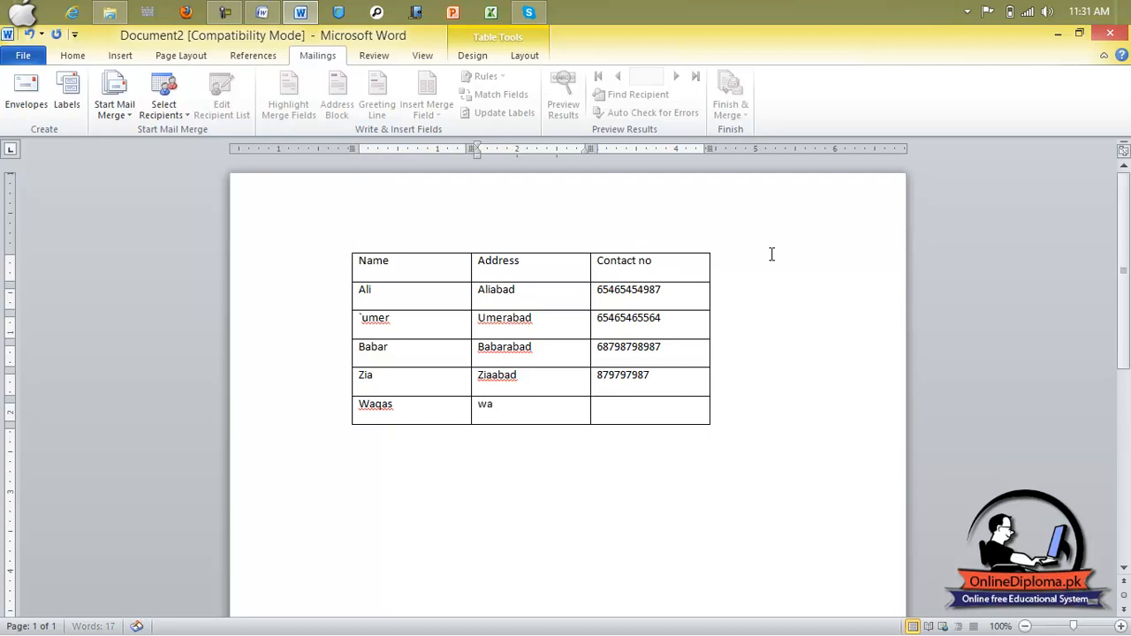
pyautogui.write('bad')
pyautogui.press('Tab')
pyautogui.press('Tab')
pyautogui.write('46546546')
pyautogui.press('BackSpace')
pyautogui.press('BackSpace')
pyautogui.press('BackSpace')
pyautogui.press('BackSpace')
pyautogui.press('BackSpace')
pyautogui.press('BackSpace')
pyautogui.press('BackSpace')
pyautogui.press('BackSpace')
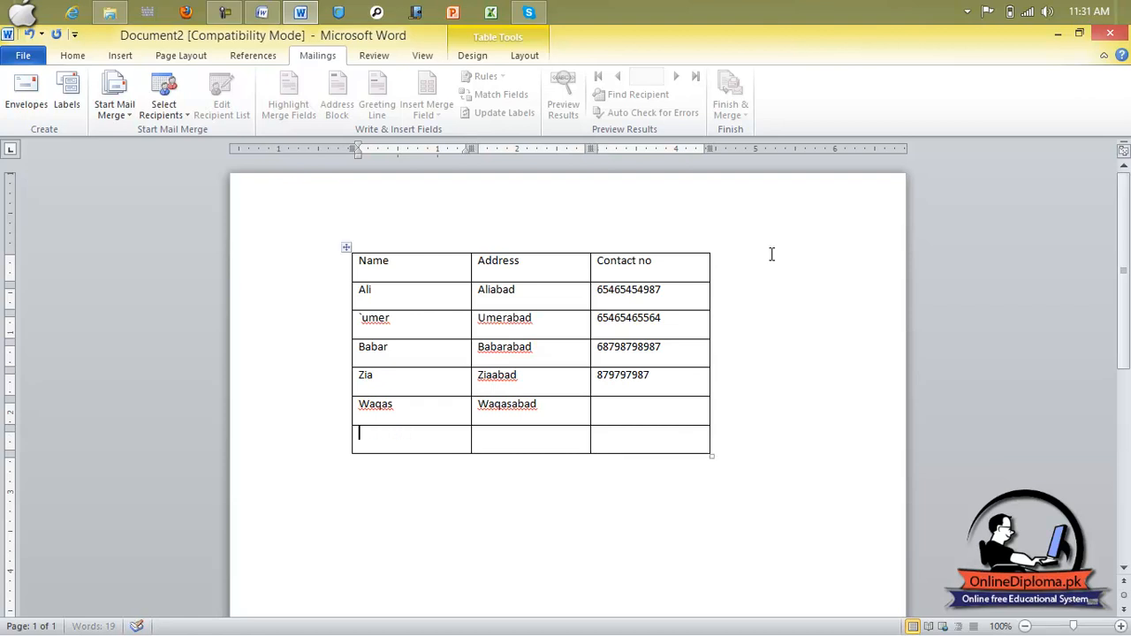
pyautogui.press('Left')
pyautogui.press('Left')
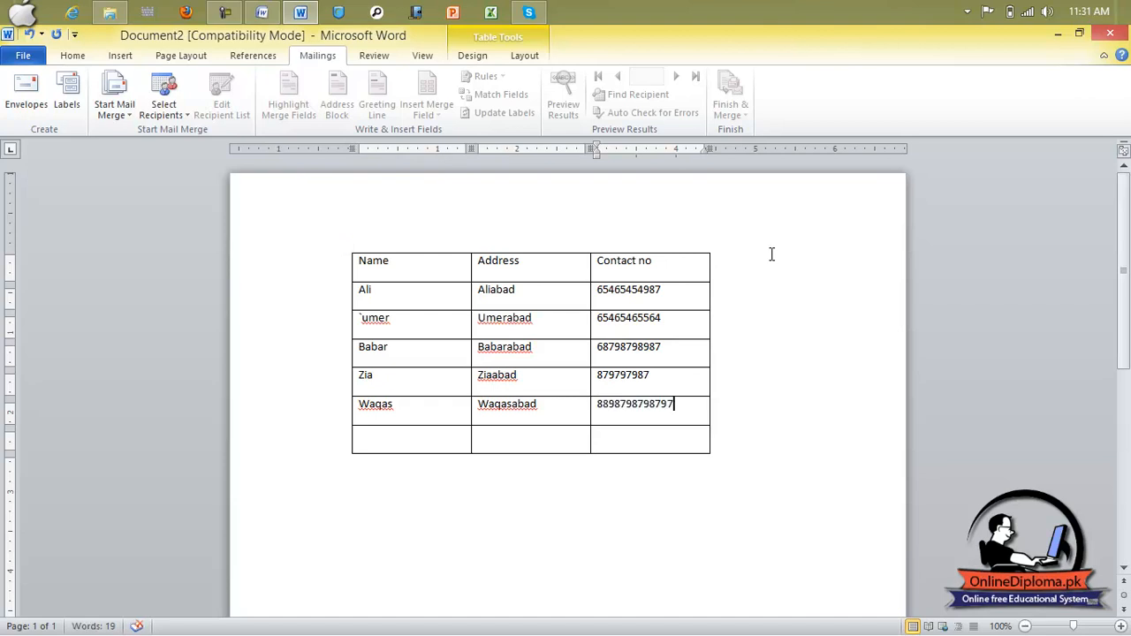
pyautogui.press('Tab')
pyautogui.write('usman')
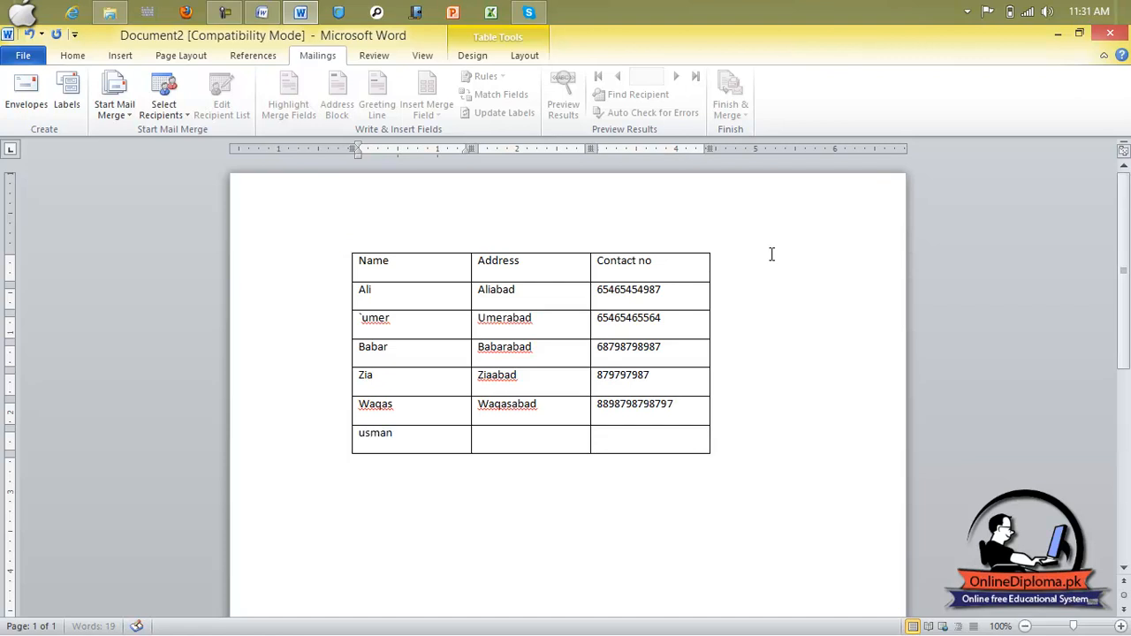
pyautogui.press('Tab')
pyautogui.write('usmanabad')
pyautogui.press('Tab')
pyautogui.press('Tab')
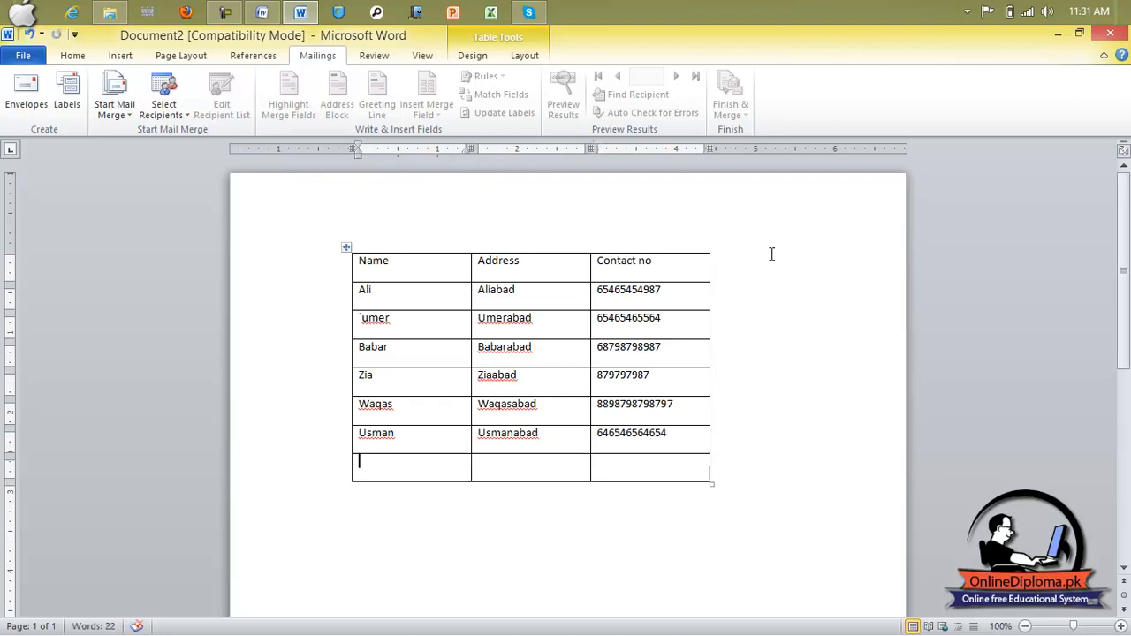
pyautogui.write('tahir')
pyautogui.press('Tab')
pyautogui.write('tahieabad')
pyautogui.press('Tab')
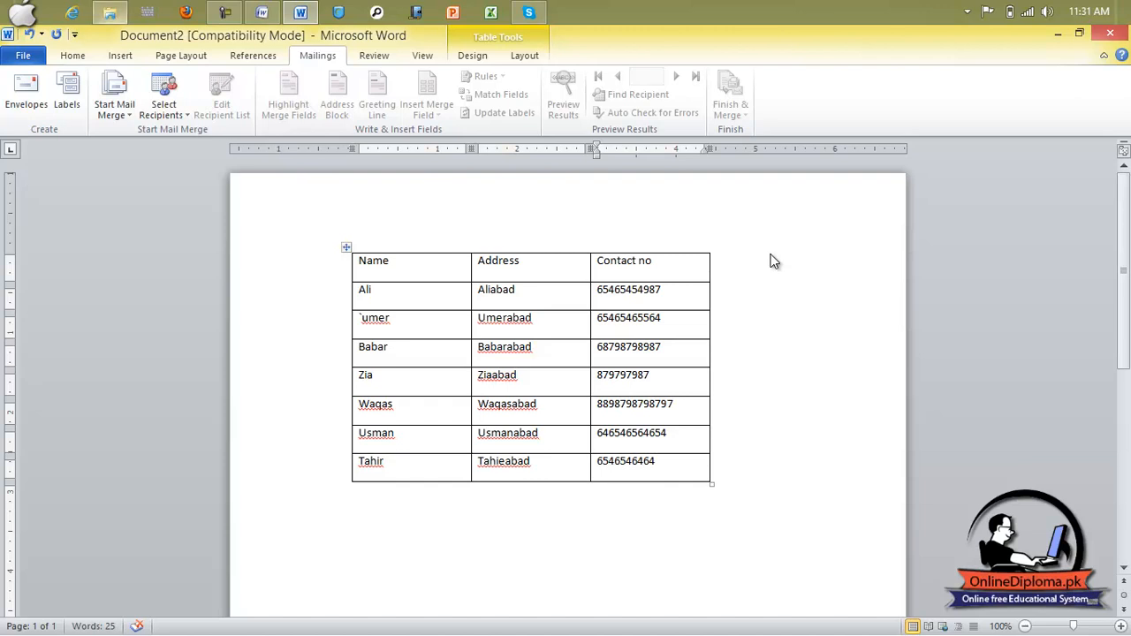
# Step: Save the table with Save As under the file name 'mailing address'
pyautogui.hotkey('alt', 'f')
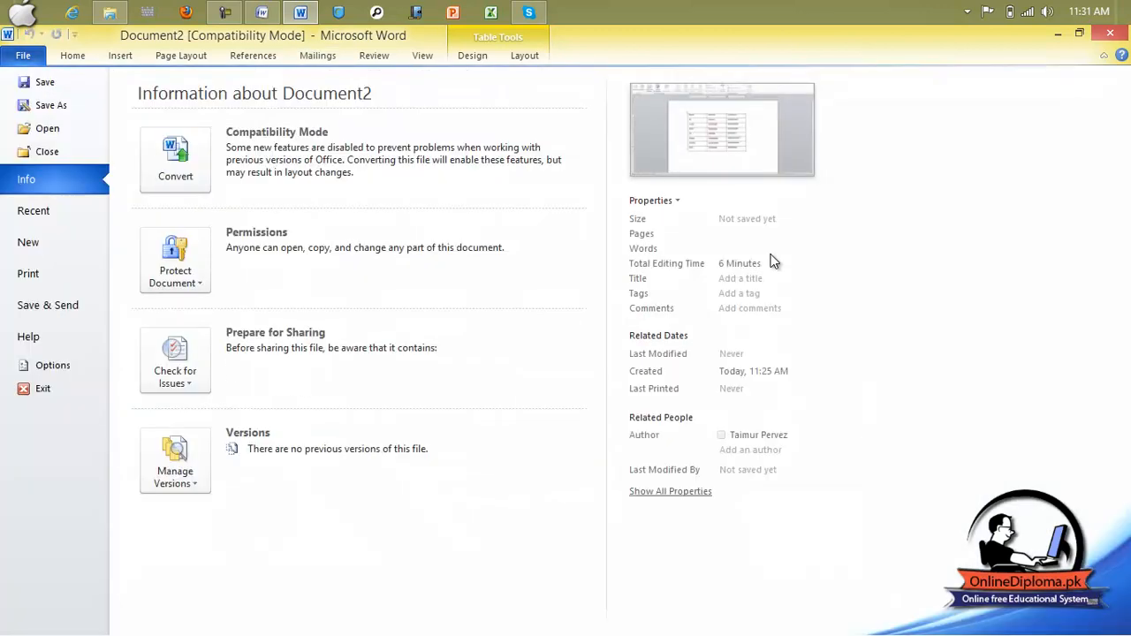
pyautogui.press('Return')
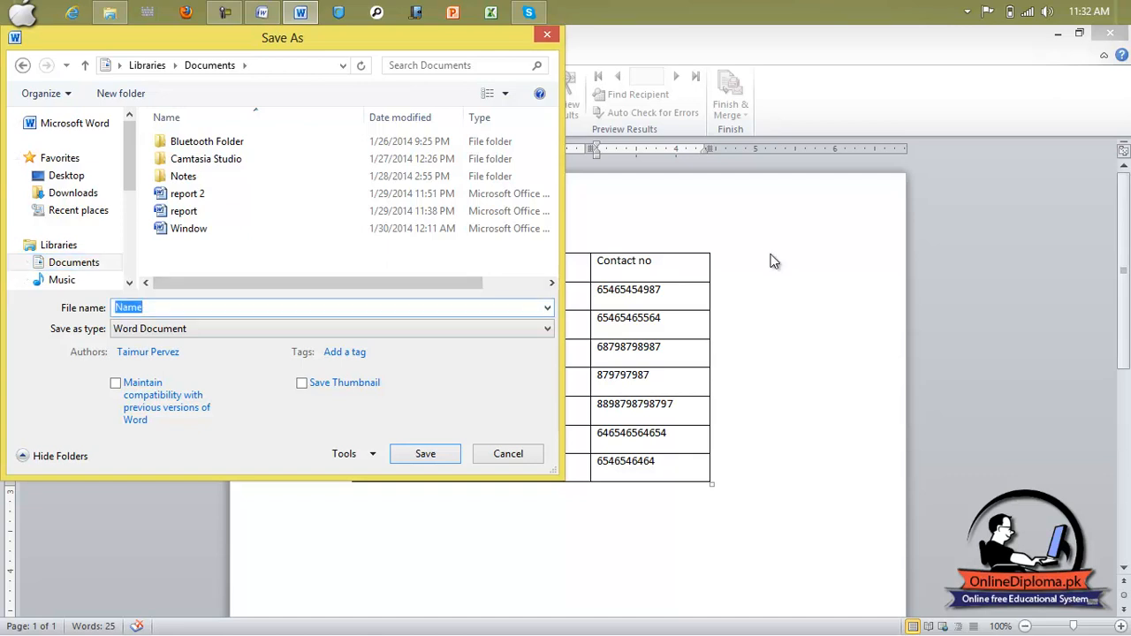
pyautogui.write('mailing addtr')
pyautogui.press('BackSpace')
pyautogui.write('ress')
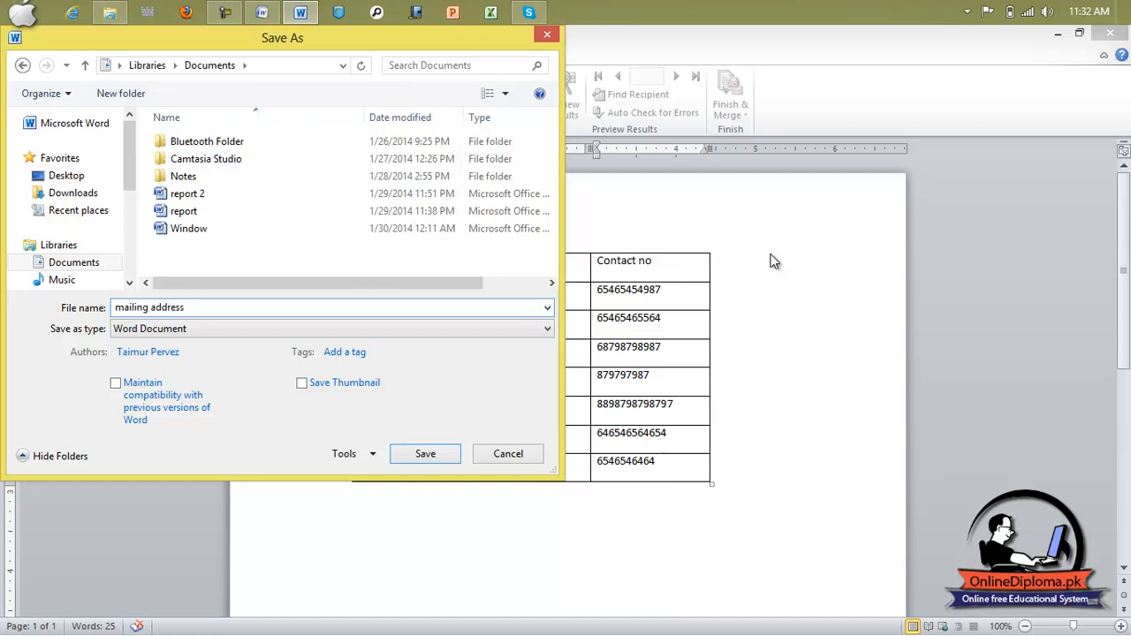
pyautogui.press('Return')
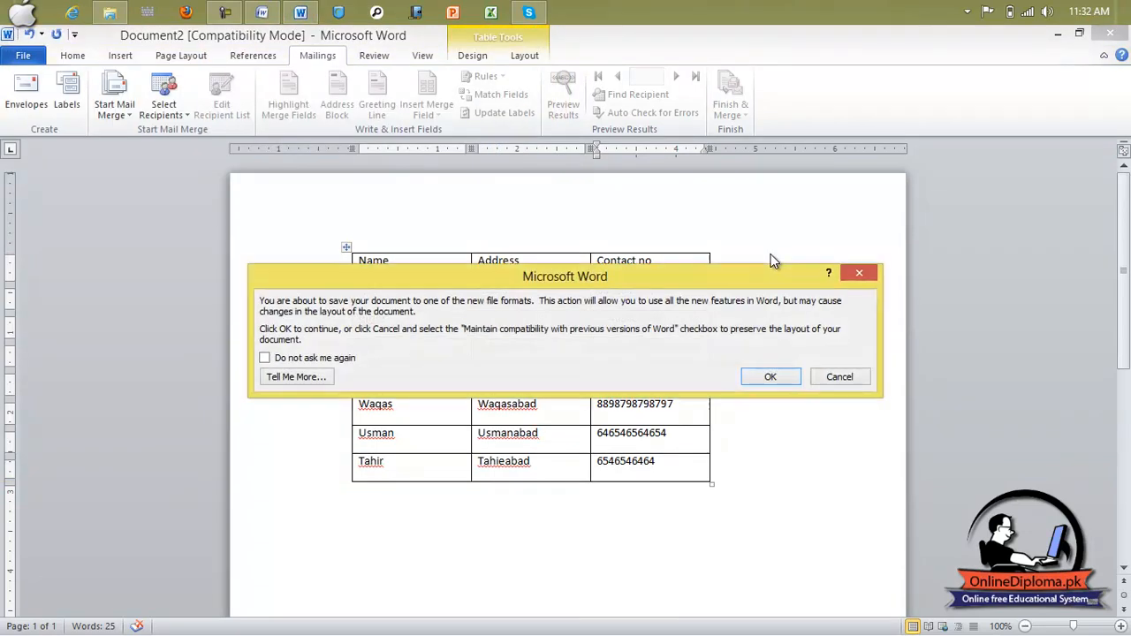
pyautogui.press('Return')
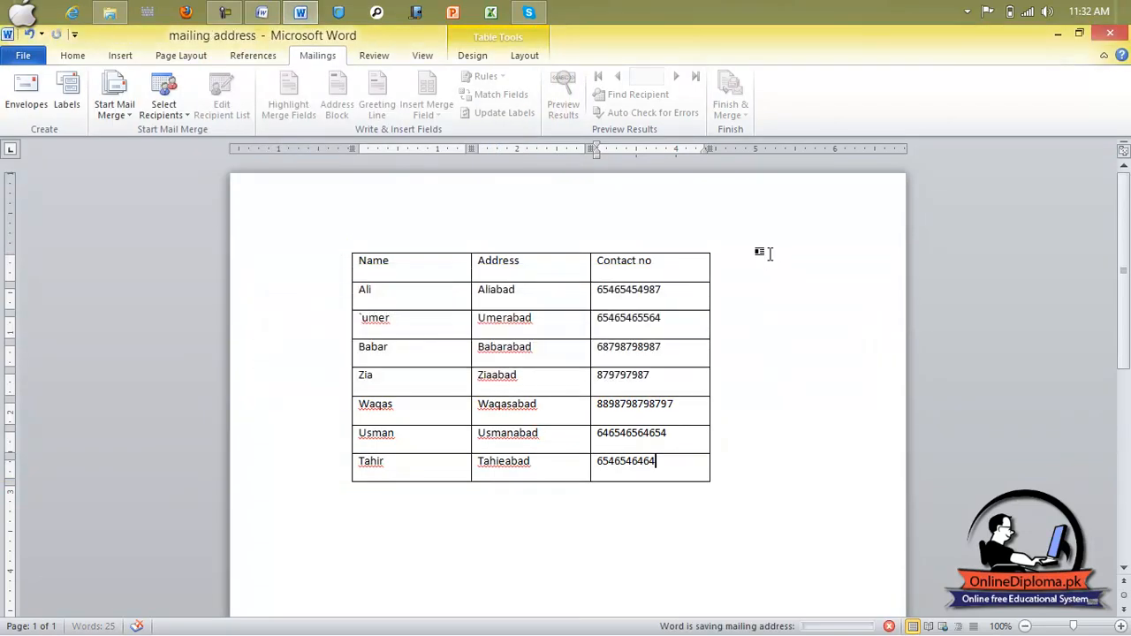
pyautogui.click(110, 12)
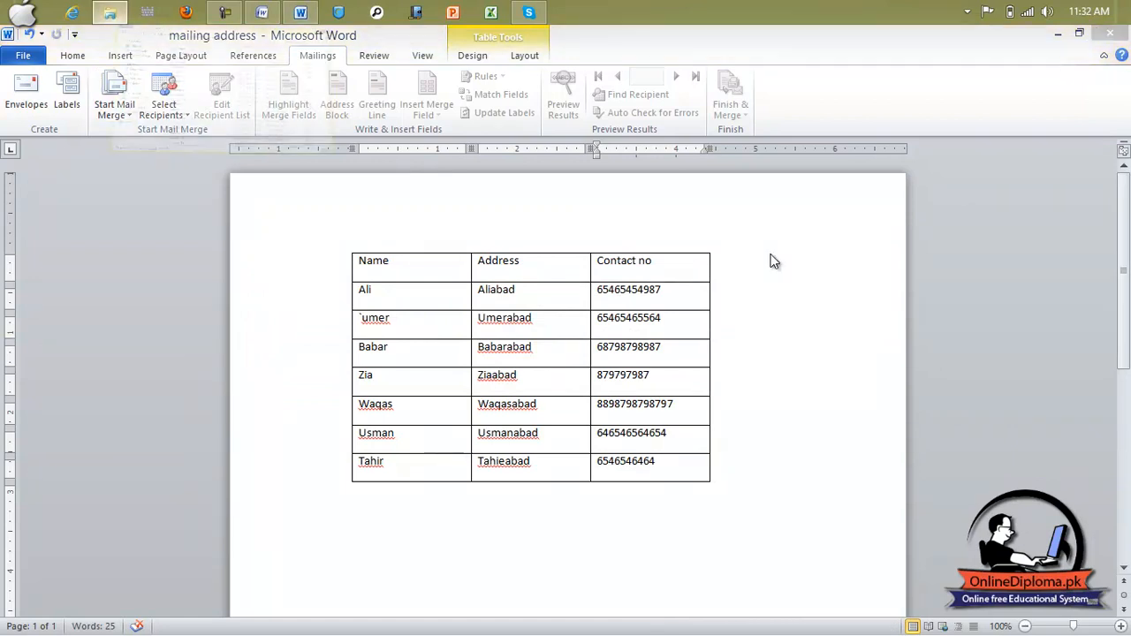
pyautogui.click(206, 241)
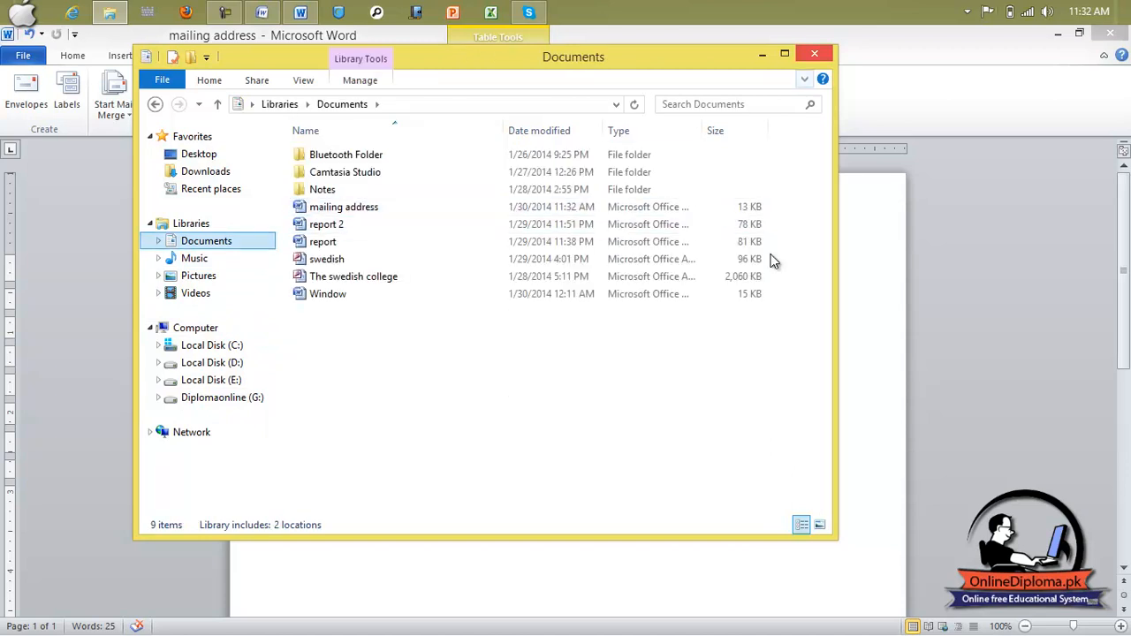
pyautogui.hotkey('alt', 'F4')
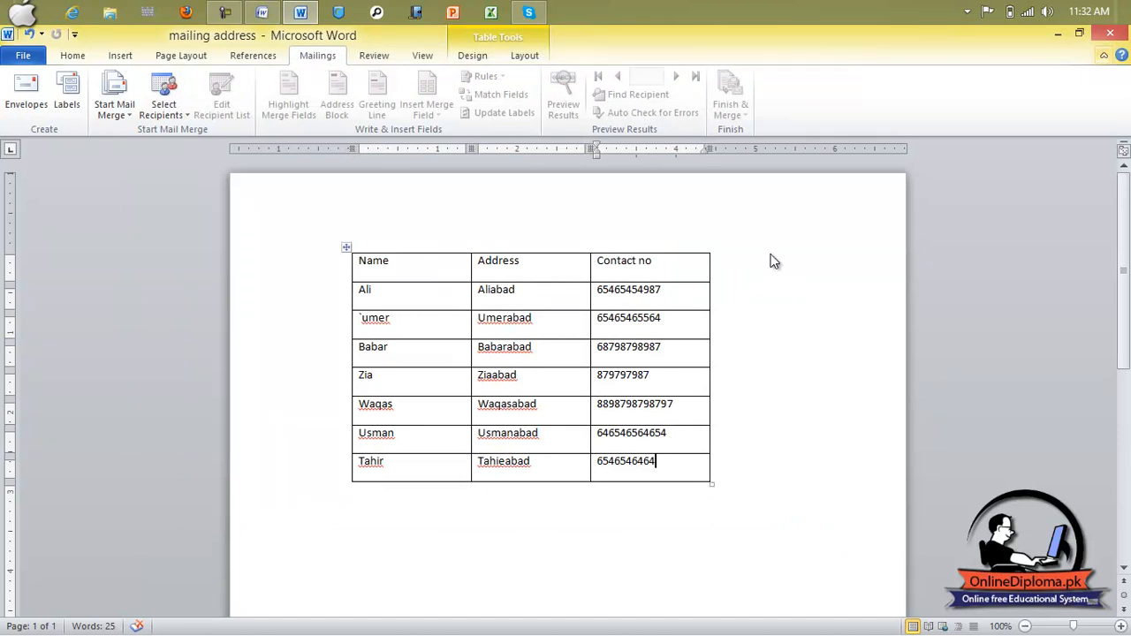
# Step: Close the mailing address document and show the Mailings tools in Document1
pyautogui.hotkey('alt', 'F4')
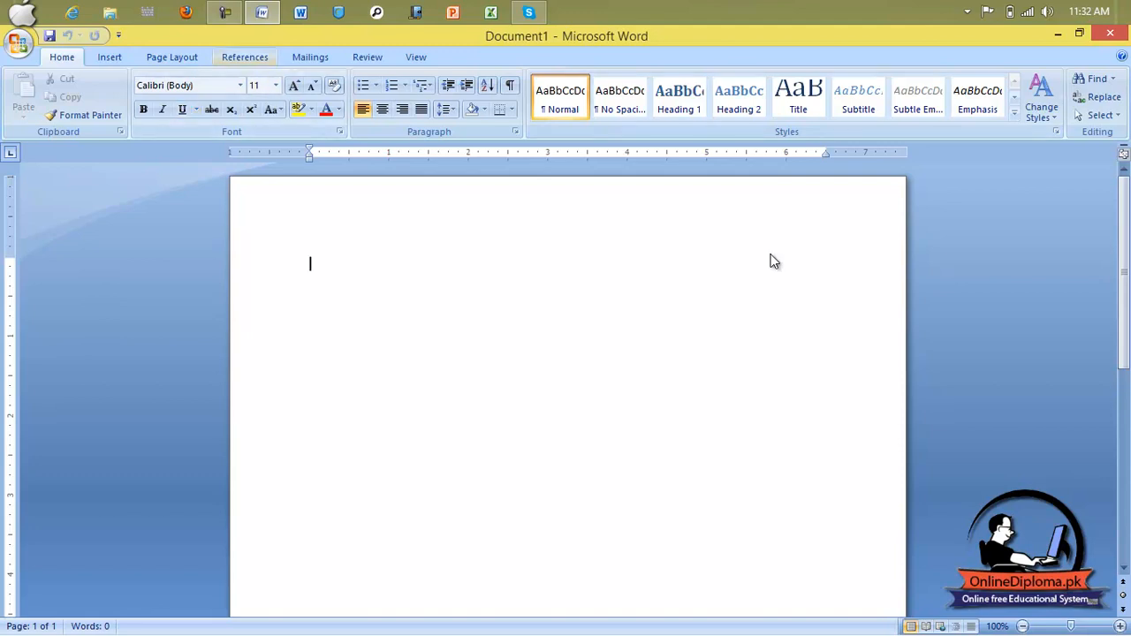
pyautogui.click(244, 58)
pyautogui.click(310, 57)
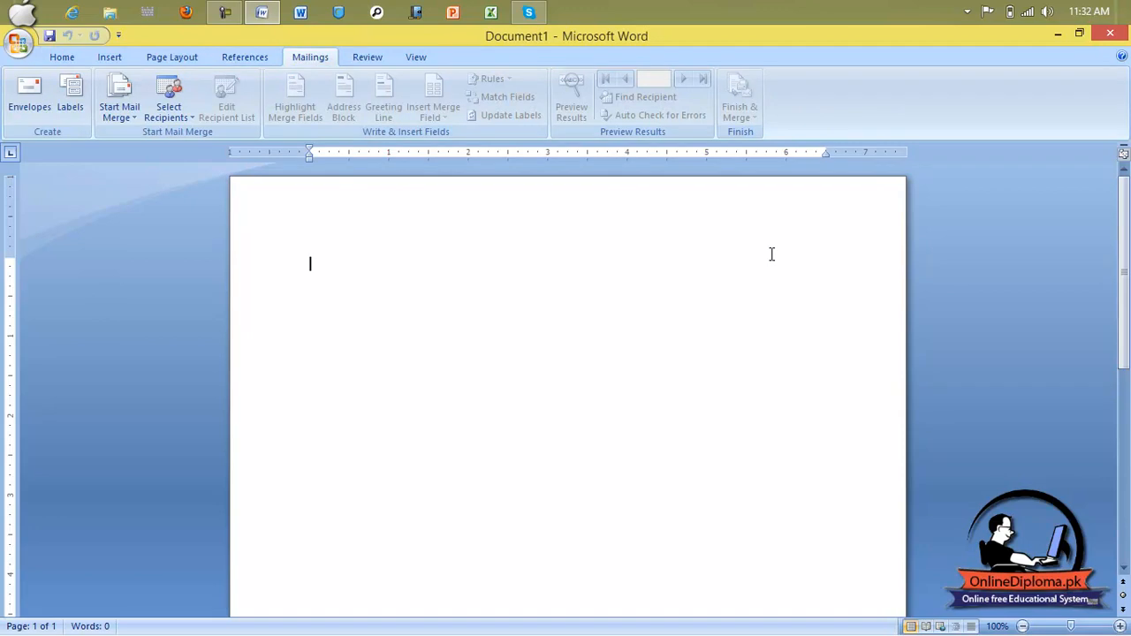
# Step: Type 'To', 'the swedish college of science and' and 'technology abbottabad' on separate lines
pyautogui.write('th')
pyautogui.press('BackSpace')
pyautogui.press('BackSpace')
pyautogui.write('To')
pyautogui.press('Return')
pyautogui.write('the swedish')
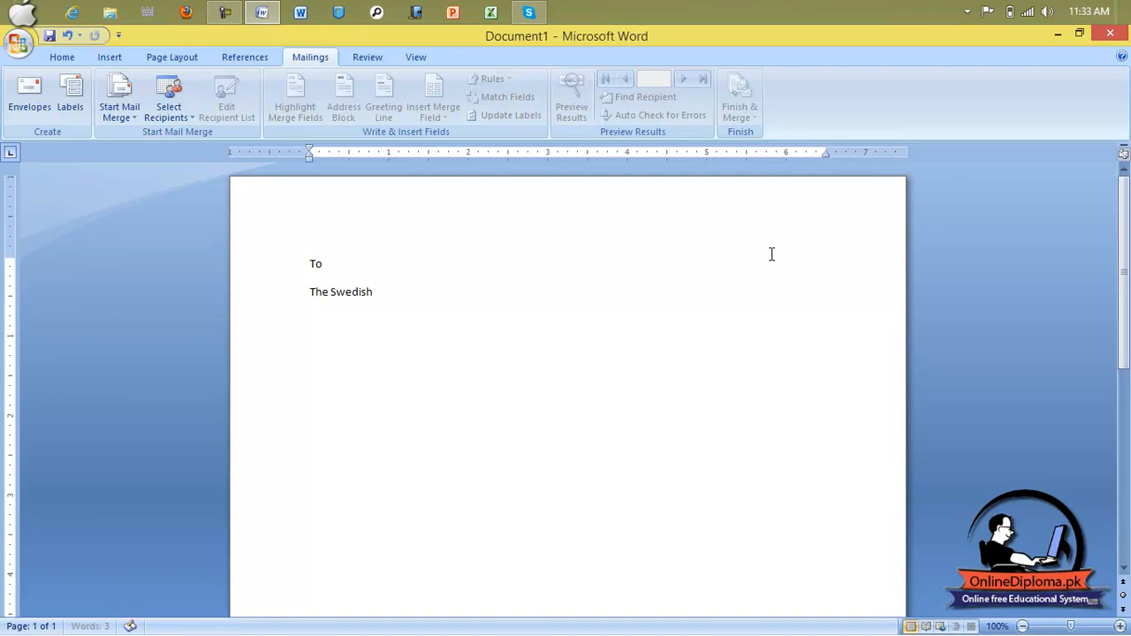
pyautogui.write(' college of science')
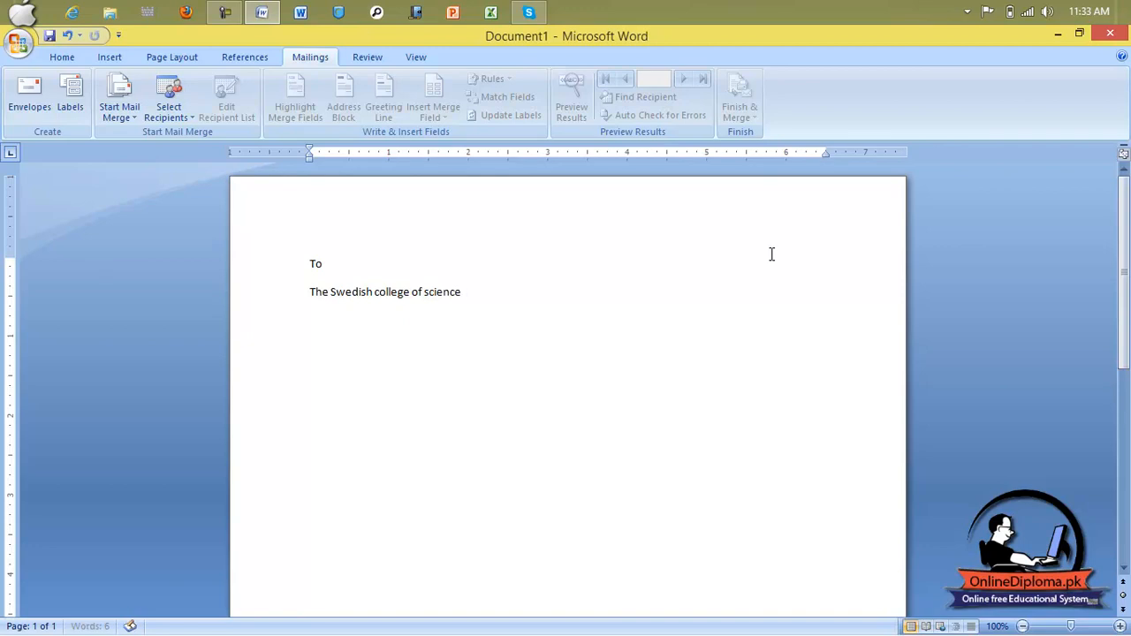
pyautogui.write(' and')
pyautogui.press('Return')
pyautogui.write('technology abboyyabad')
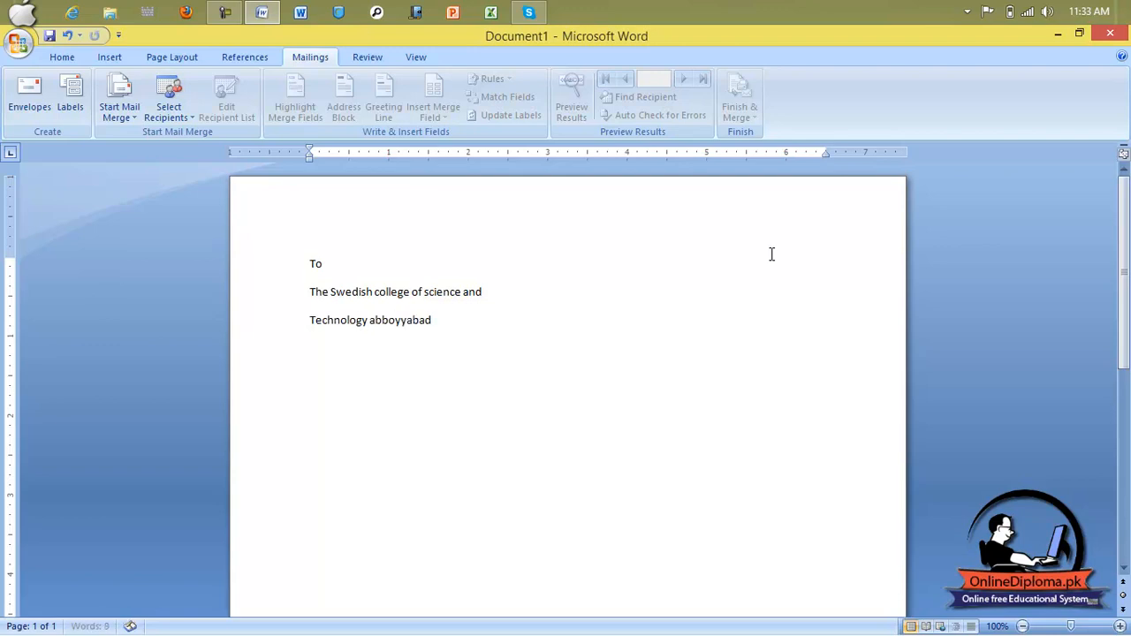
pyautogui.press('BackSpace')
pyautogui.press('BackSpace')
pyautogui.press('BackSpace')
pyautogui.press('BackSpace')
pyautogui.press('BackSpace')
pyautogui.press('BackSpace')
pyautogui.write('ttab')
pyautogui.press('Return')
pyautogui.press('Return')
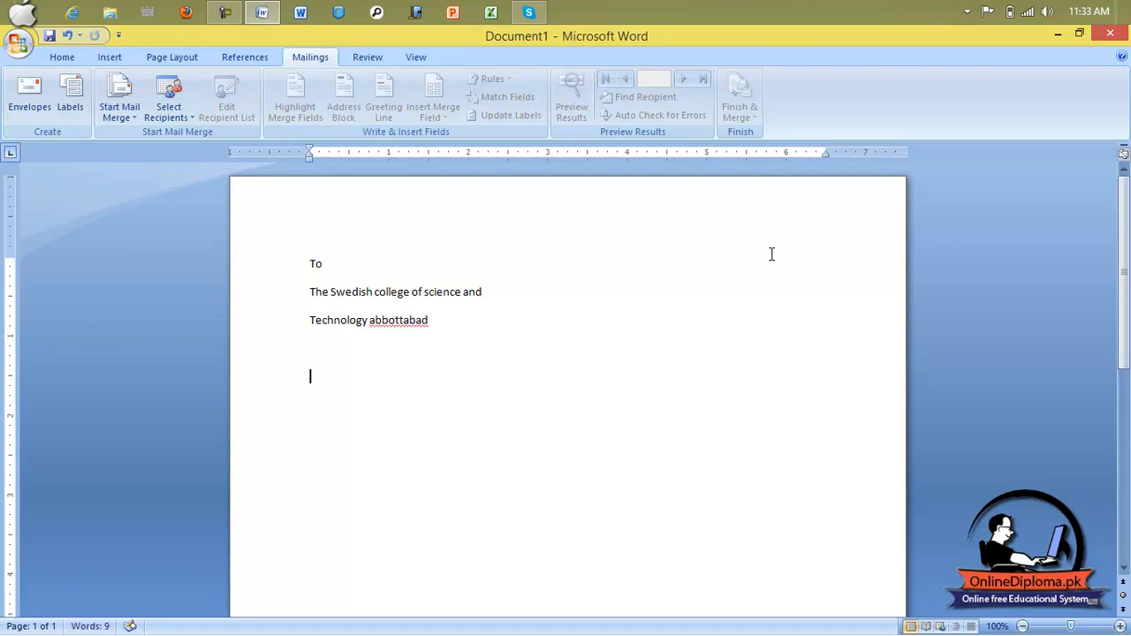
# Step: Type 'Sir.' and the sentence 'That I submit my exams f', correcting exasm to exams
pyautogui.write('Sir.')
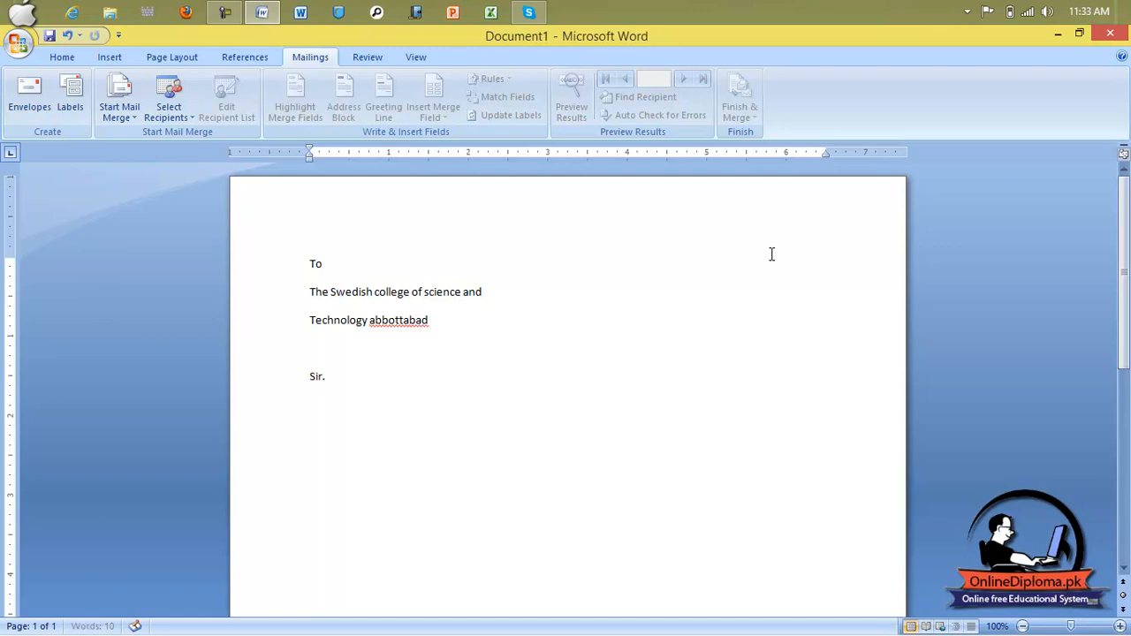
pyautogui.press('Return')
pyautogui.write('That I submit my ec')
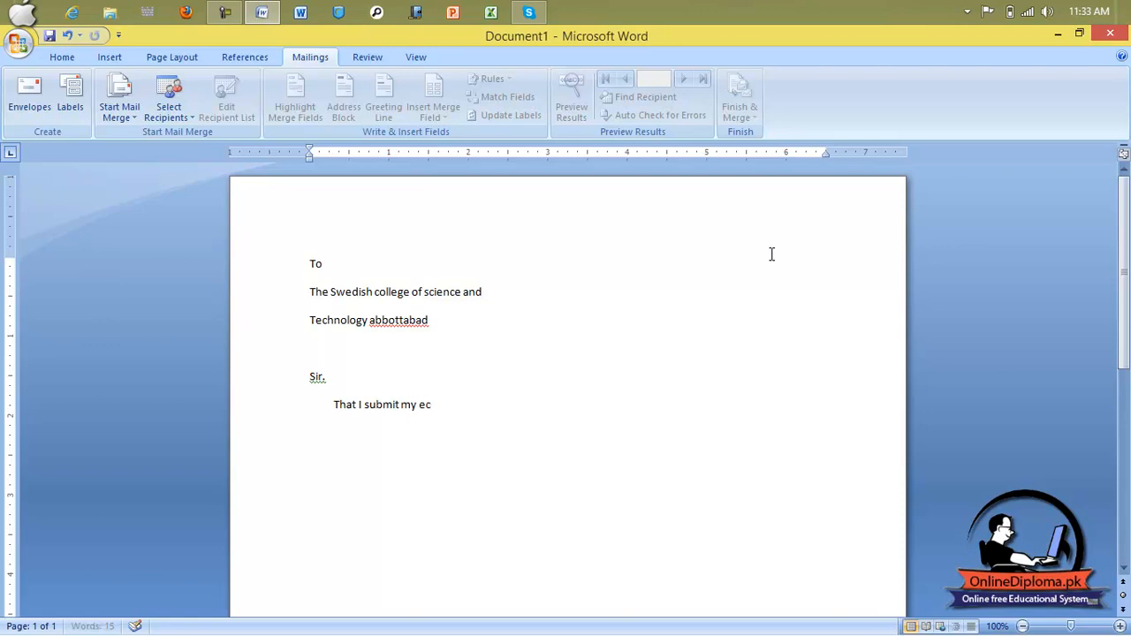
pyautogui.press('BackSpace')
pyautogui.write('xasm fee')
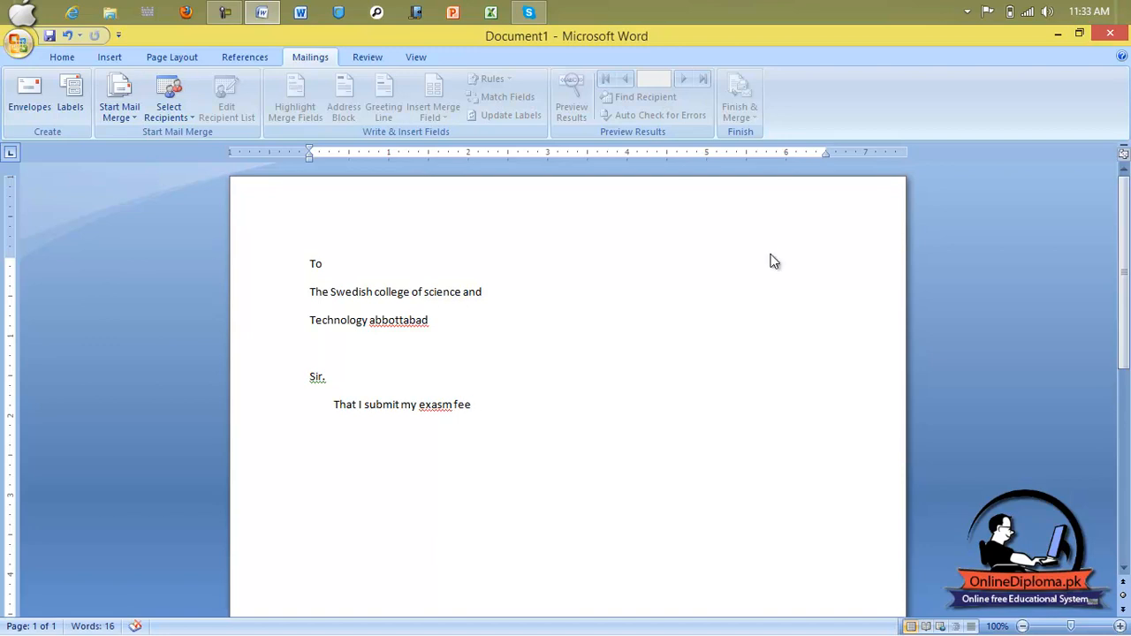
pyautogui.press('Left')
pyautogui.press('Left')
pyautogui.press('Left')
pyautogui.press('Left')
pyautogui.press('Left')
pyautogui.press('Left')
pyautogui.hotkey('shift', 'F10')
pyautogui.press('Down')
pyautogui.press('Down')
pyautogui.press('Up')
pyautogui.press('Return')
# Step: Repeat the sentence by copy-paste, end it with a period, and start a Thanks line
pyautogui.press('End')
pyautogui.hotkey('shift', 'Home')
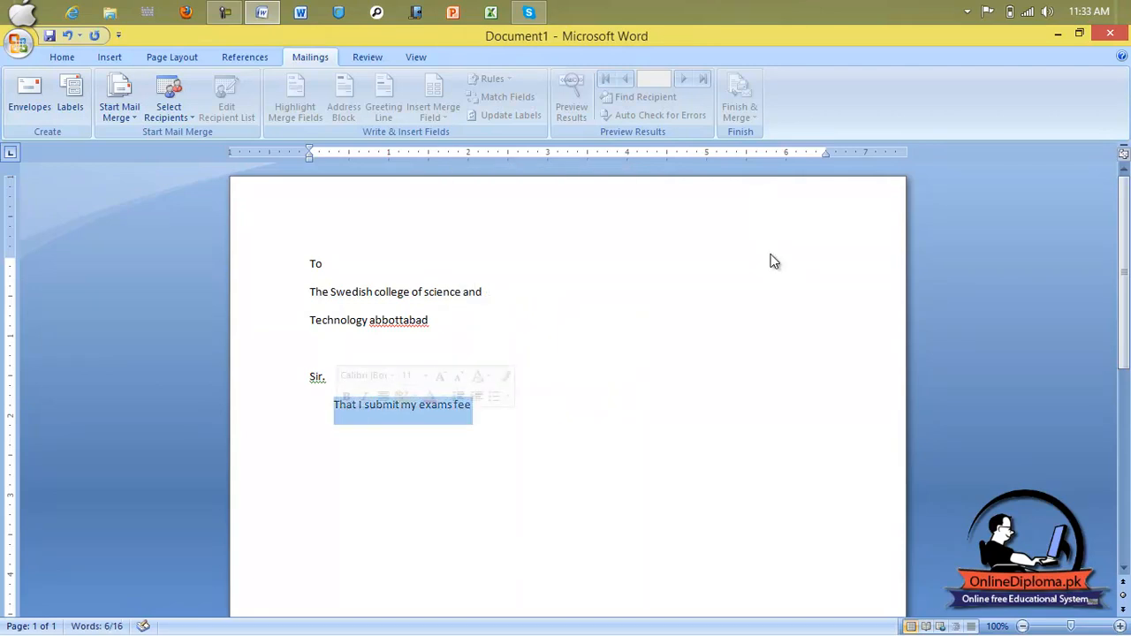
pyautogui.hotkey('ctrl', 'c')
pyautogui.press('End')
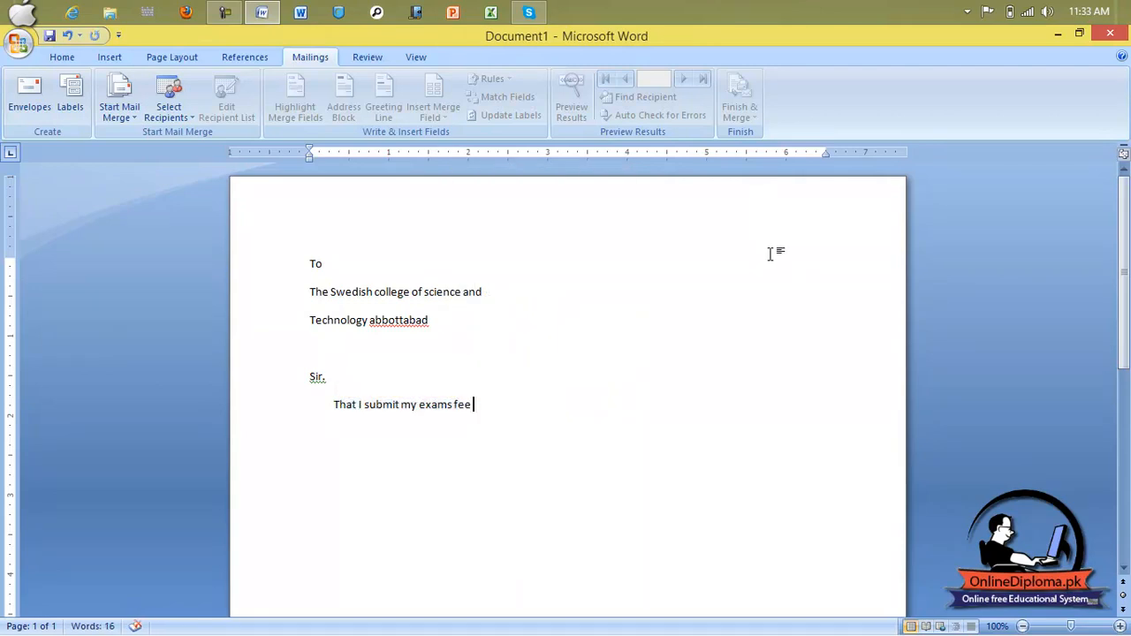
pyautogui.hotkey('ctrl', 'v')
pyautogui.hotkey('ctrl', 'v')
pyautogui.hotkey('ctrl', 'v')
pyautogui.hotkey('ctrl', 'v')
pyautogui.hotkey('ctrl', 'v')
pyautogui.hotkey('ctrl', 'v')
pyautogui.hotkey('ctrl', 'v')
pyautogui.hotkey('ctrl', 'v')
pyautogui.hotkey('ctrl', 'v')
pyautogui.hotkey('ctrl', 'v')
pyautogui.hotkey('ctrl', 'v')
pyautogui.hotkey('ctrl', 'v')
pyautogui.hotkey('ctrl', 'v')
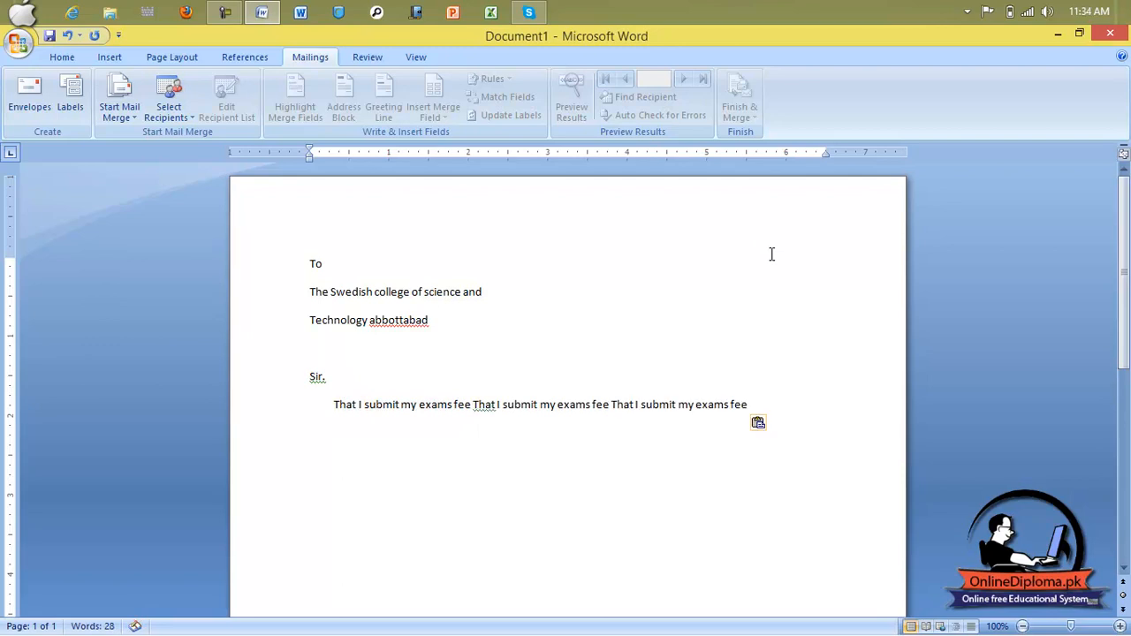
pyautogui.hotkey('ctrl', 'v')
pyautogui.hotkey('ctrl', 'v')
pyautogui.hotkey('ctrl', 'v')
pyautogui.hotkey('ctrl', 'v')
pyautogui.hotkey('ctrl', 'v')
pyautogui.hotkey('ctrl', 'v')
pyautogui.hotkey('ctrl', 'v')
pyautogui.hotkey('ctrl', 'v')
pyautogui.hotkey('ctrl', 'v')
pyautogui.hotkey('ctrl', 'v')
pyautogui.hotkey('ctrl', 'v')
pyautogui.hotkey('ctrl', 'v')
pyautogui.hotkey('ctrl', 'v')
pyautogui.hotkey('ctrl', 'v')
pyautogui.hotkey('ctrl', 'v')
pyautogui.hotkey('ctrl', 'v')
pyautogui.hotkey('ctrl', 'v')
pyautogui.hotkey('ctrl', 'v')
pyautogui.hotkey('ctrl', 'v')
pyautogui.hotkey('ctrl', 'v')
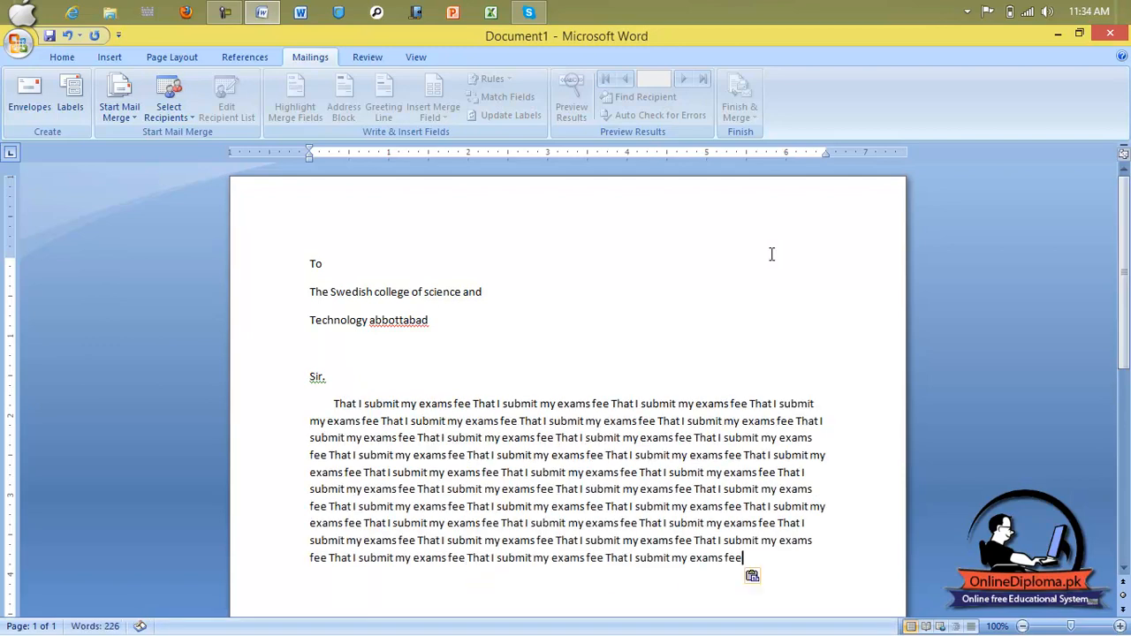
pyautogui.write('.')
pyautogui.scroll(-3, 772, 254)
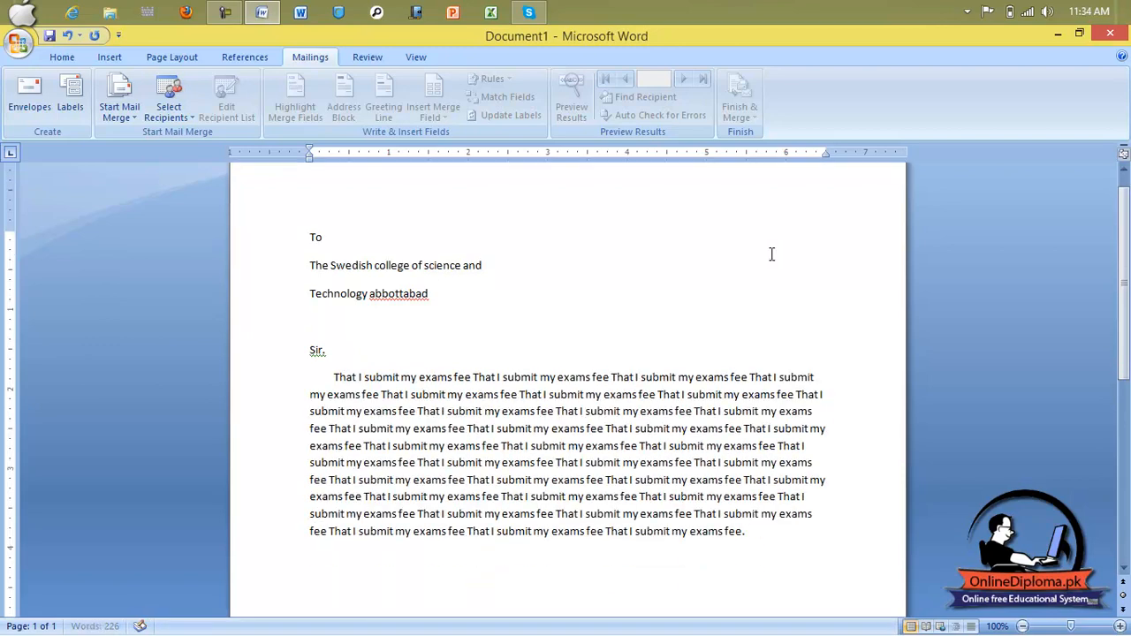
pyautogui.press('Return')
pyautogui.press('Return')
pyautogui.press('Return')
pyautogui.press('Return')
pyautogui.press('Return')
pyautogui.press('Return')
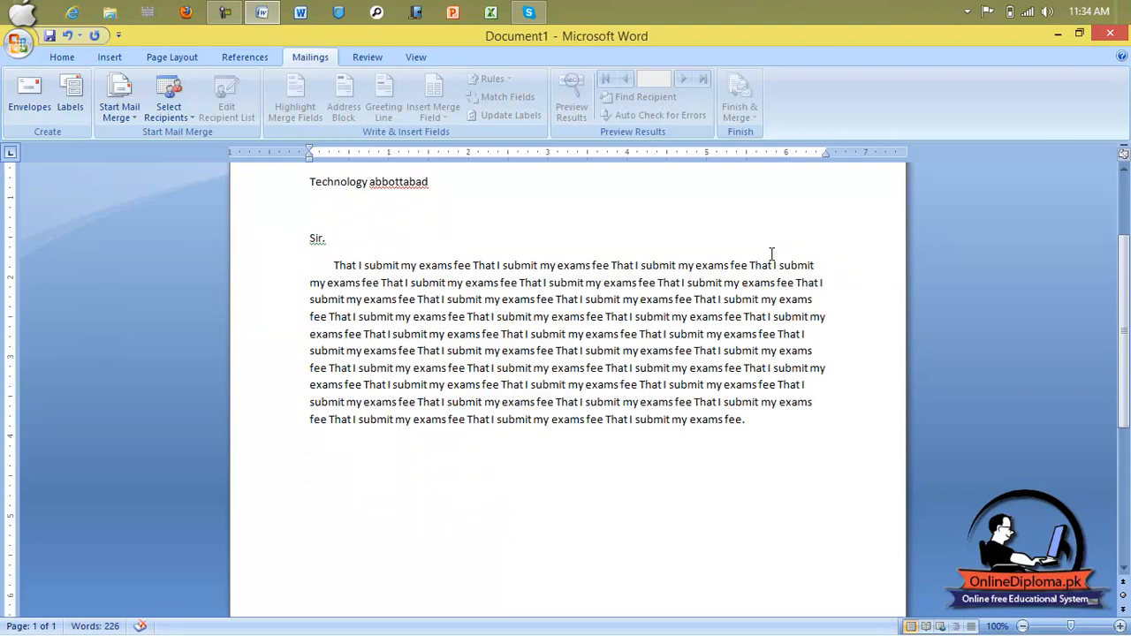
pyautogui.write('thanis')
pyautogui.press('BackSpace')
pyautogui.press('BackSpace')
# Step: Finish 'Thanks' and add 'Dated: 30/01/2014' with a 'signature ____' blank on the right
pyautogui.write('ks')
pyautogui.press('Return')
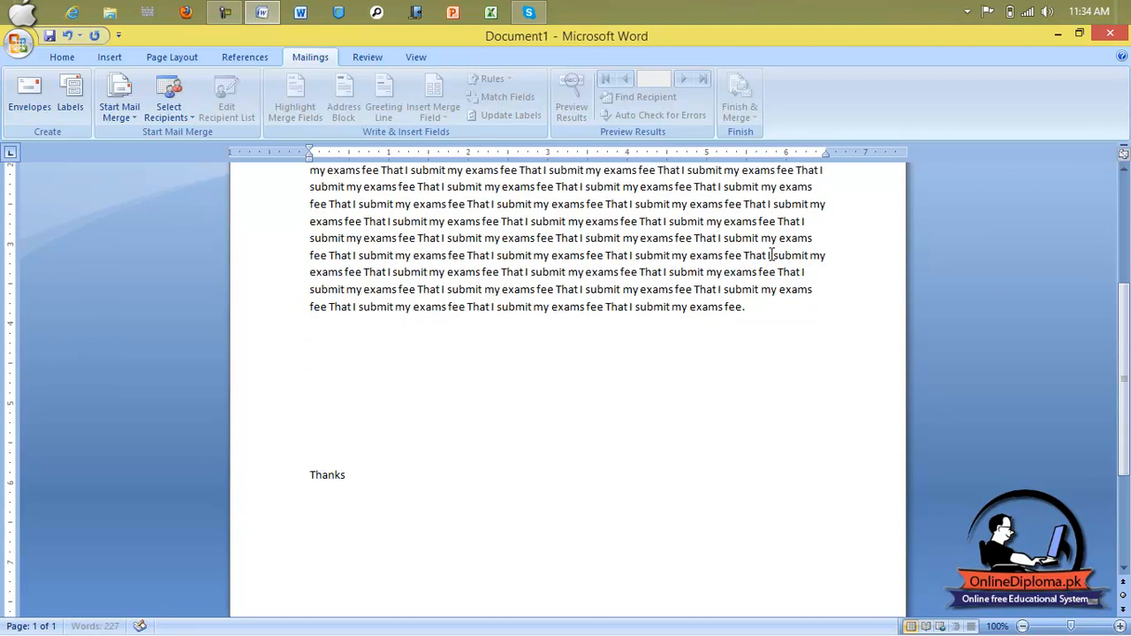
pyautogui.scroll(-1, 771, 255)
pyautogui.write('Dated')
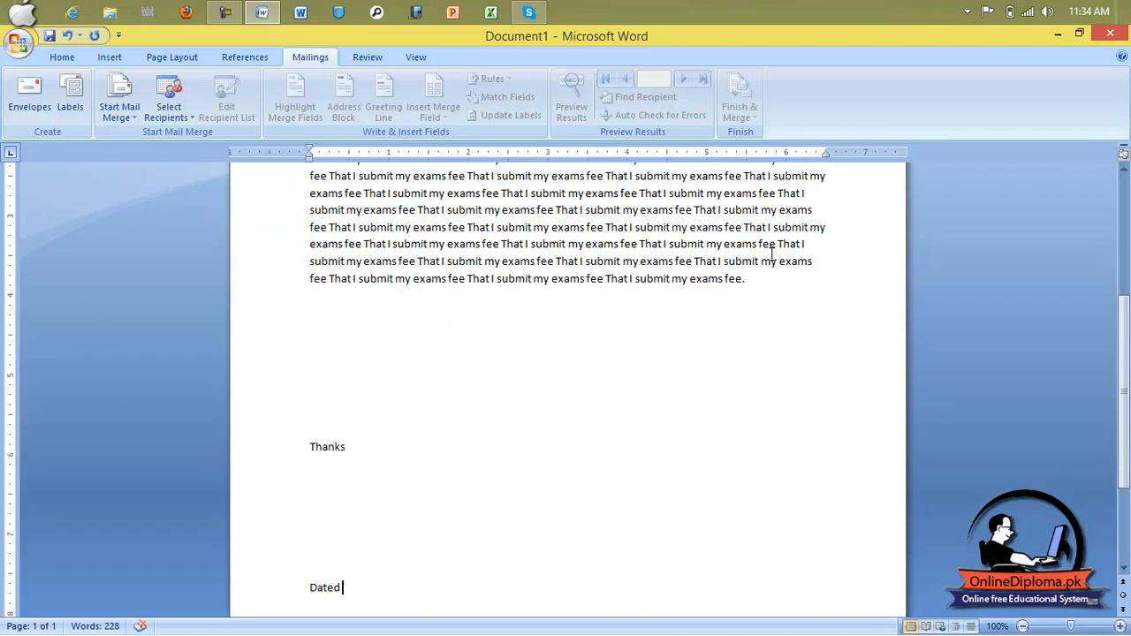
pyautogui.write(': 30/02')
pyautogui.press('BackSpace')
pyautogui.write('1/2014                                                                                       sig')
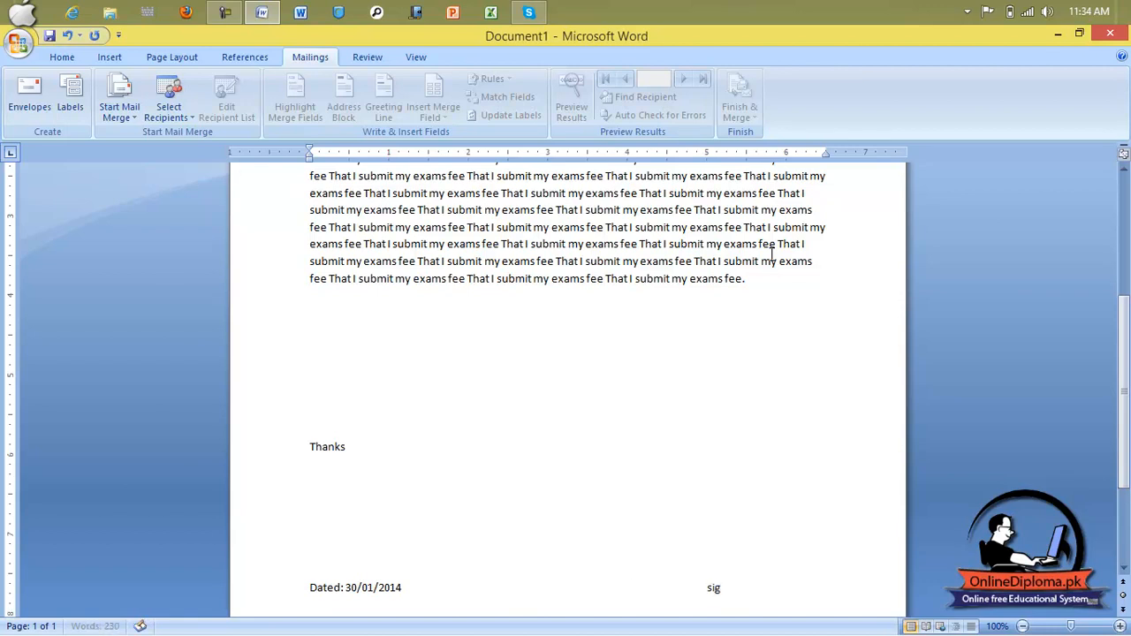
pyautogui.write('nature')
pyautogui.write(' _____________')
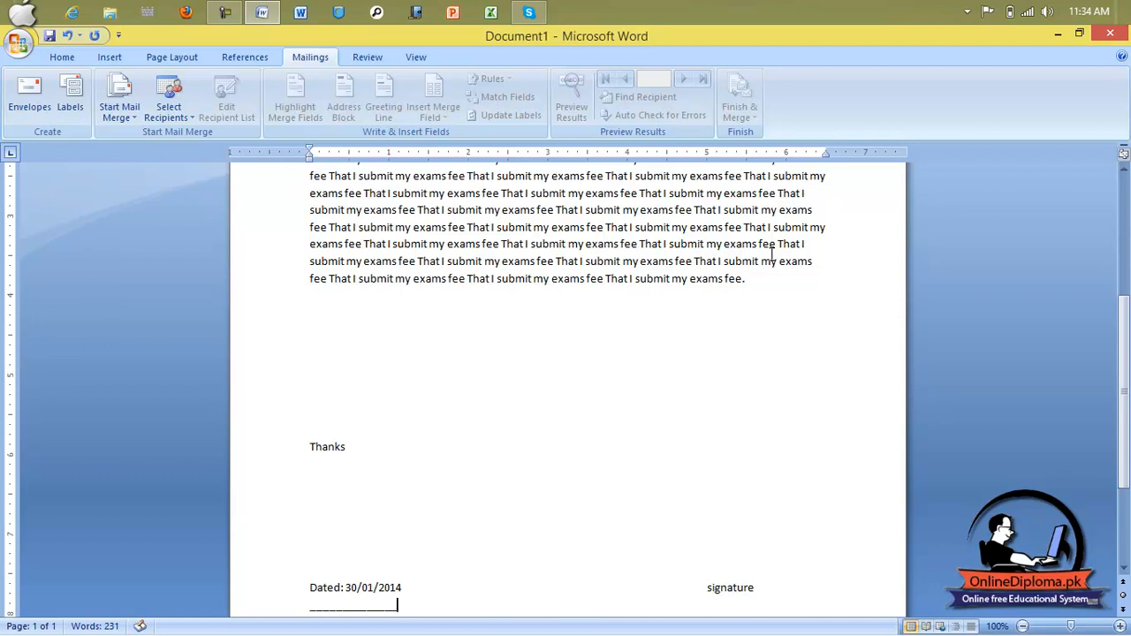
pyautogui.press('BackSpace')
pyautogui.press('BackSpace')
pyautogui.press('BackSpace')
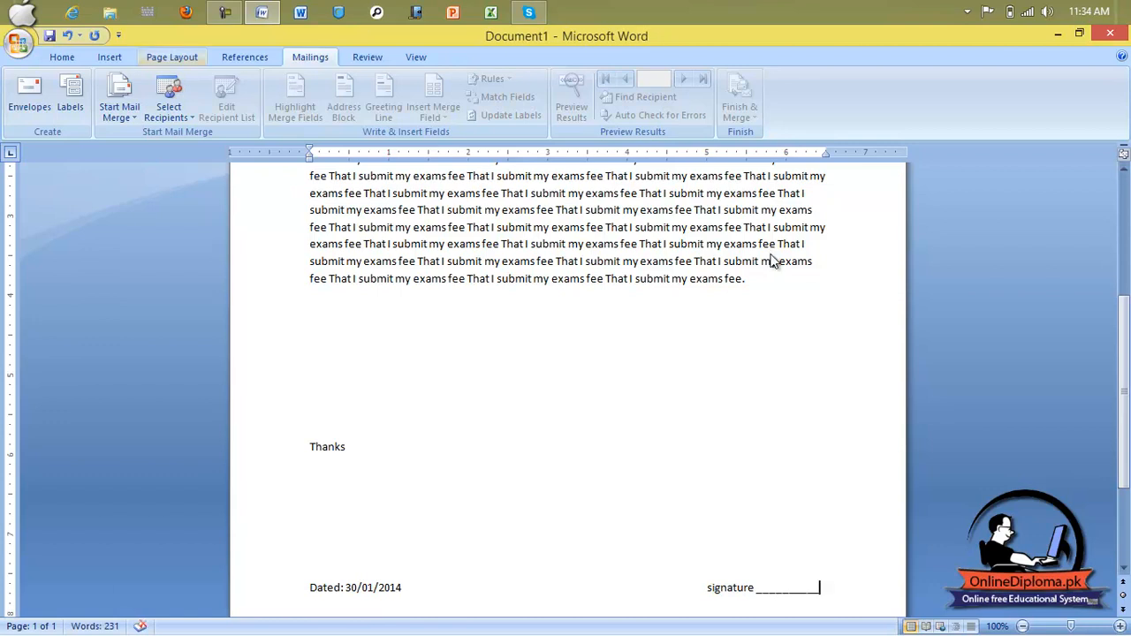
pyautogui.press('Up')
pyautogui.press('Up')
pyautogui.press('Up')
pyautogui.press('Up')
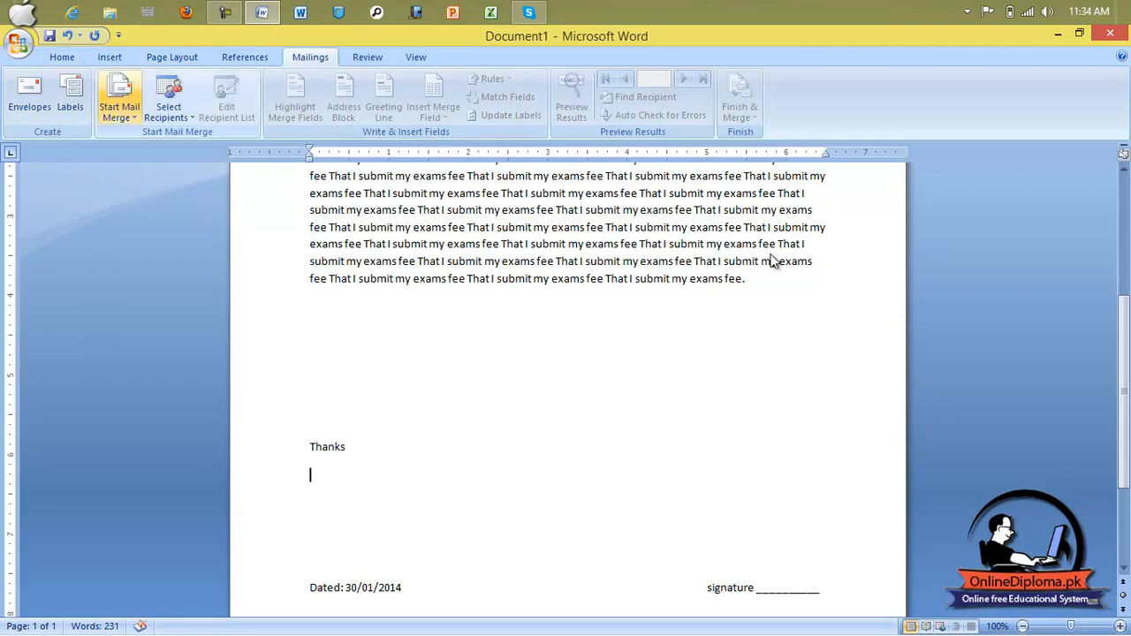
# Step: Set the merge type to Letters, start a new recipient list, then cancel it empty
pyautogui.click(119, 99)
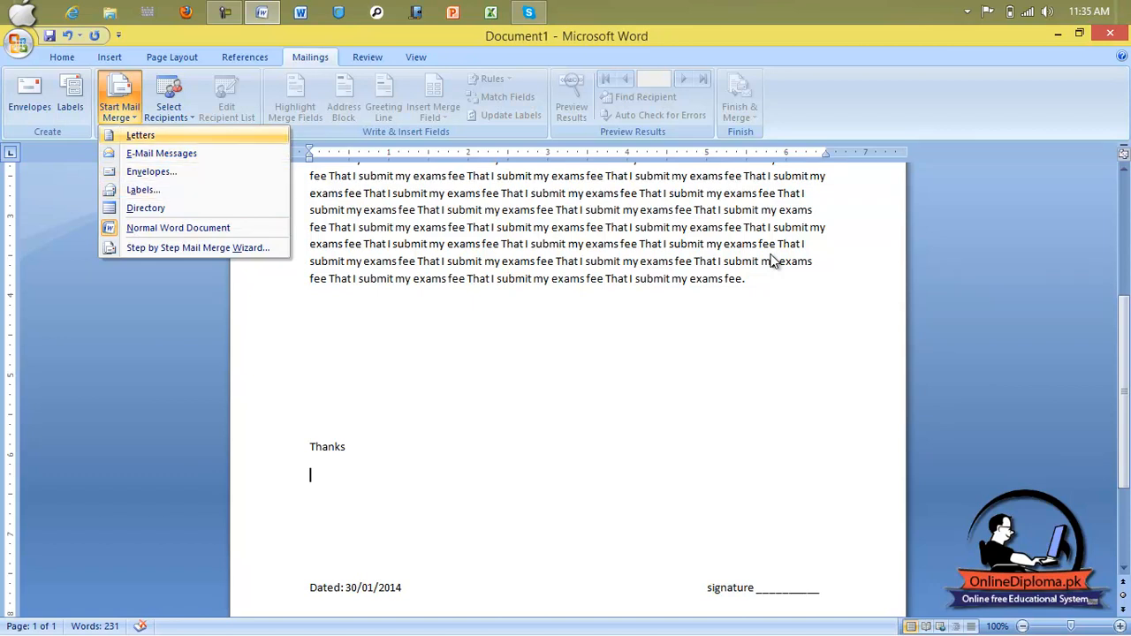
pyautogui.click(140, 135)
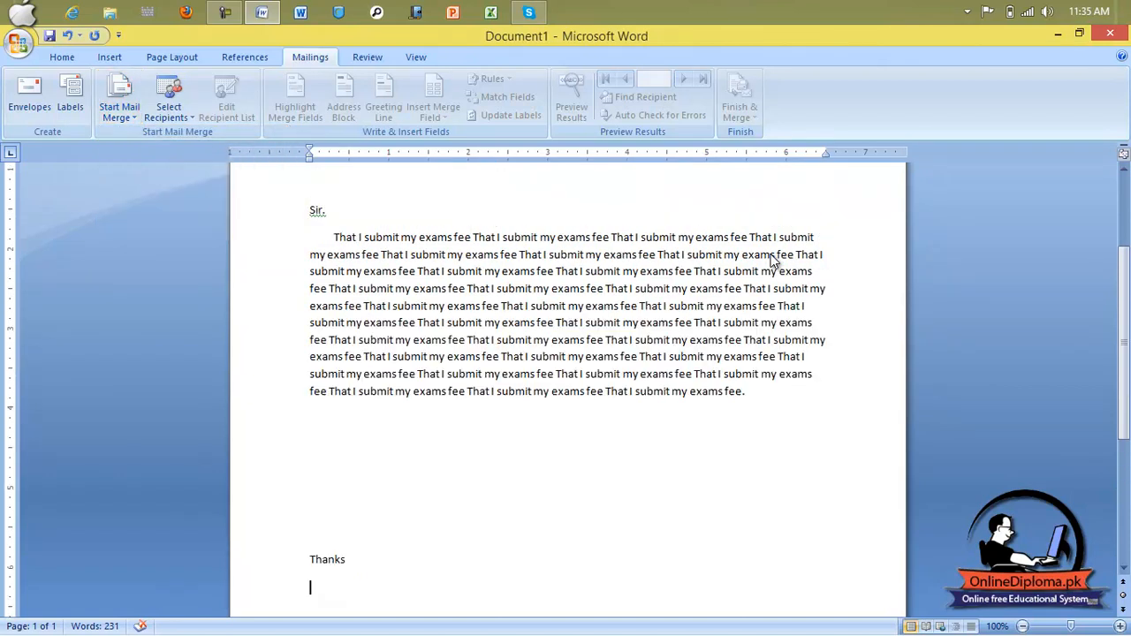
pyautogui.click(169, 108)
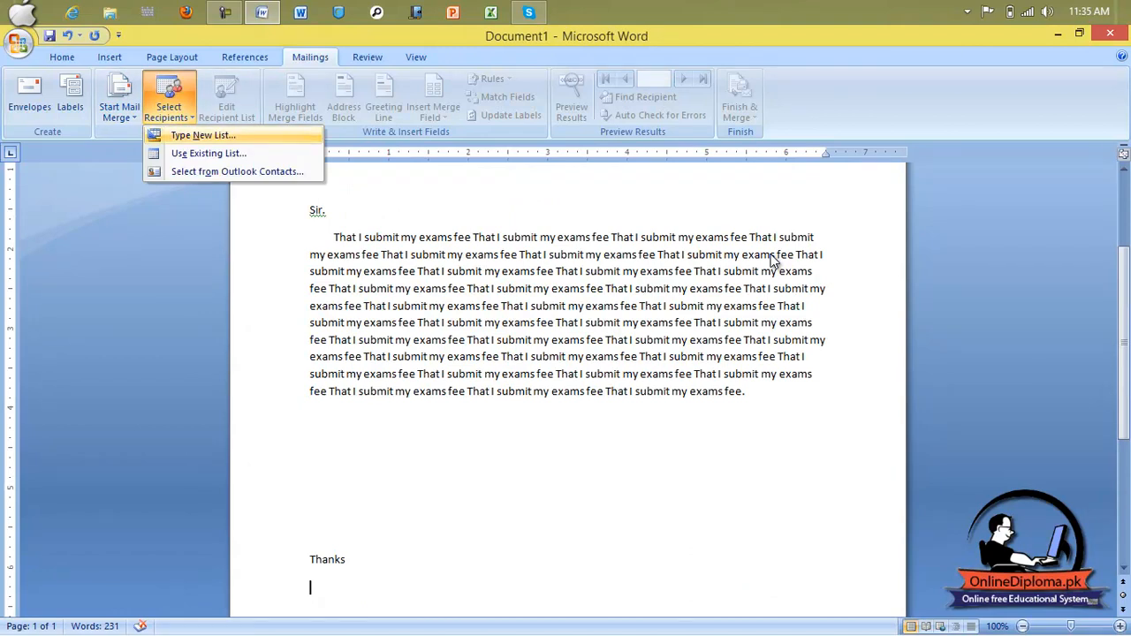
pyautogui.click(770, 255)
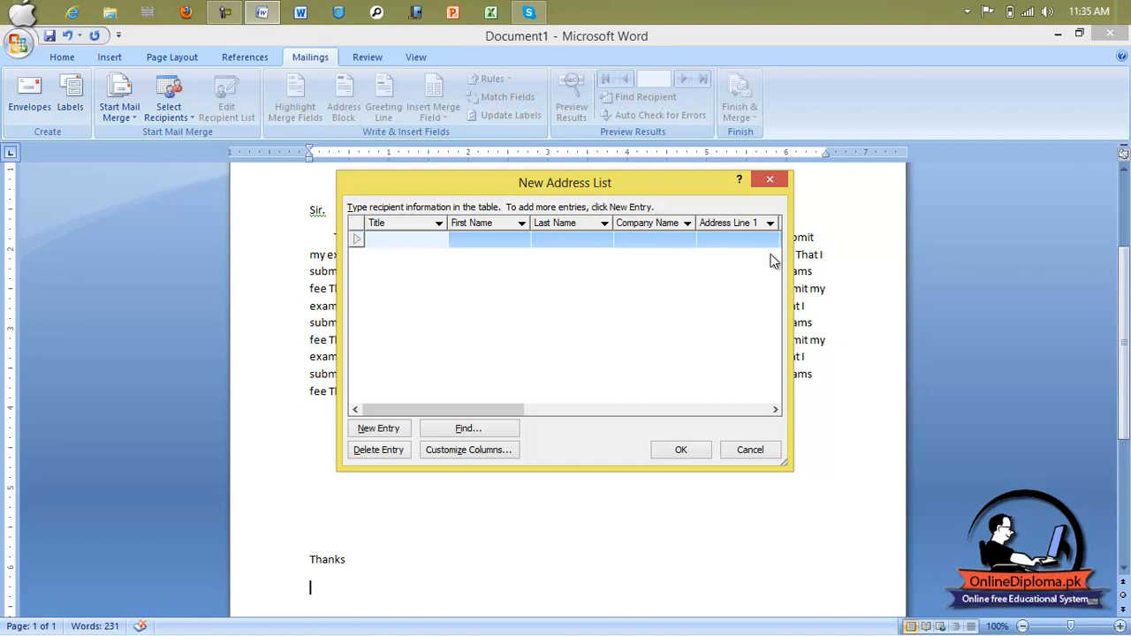
pyautogui.press('Tab')
pyautogui.press('Tab')
pyautogui.press('Tab')
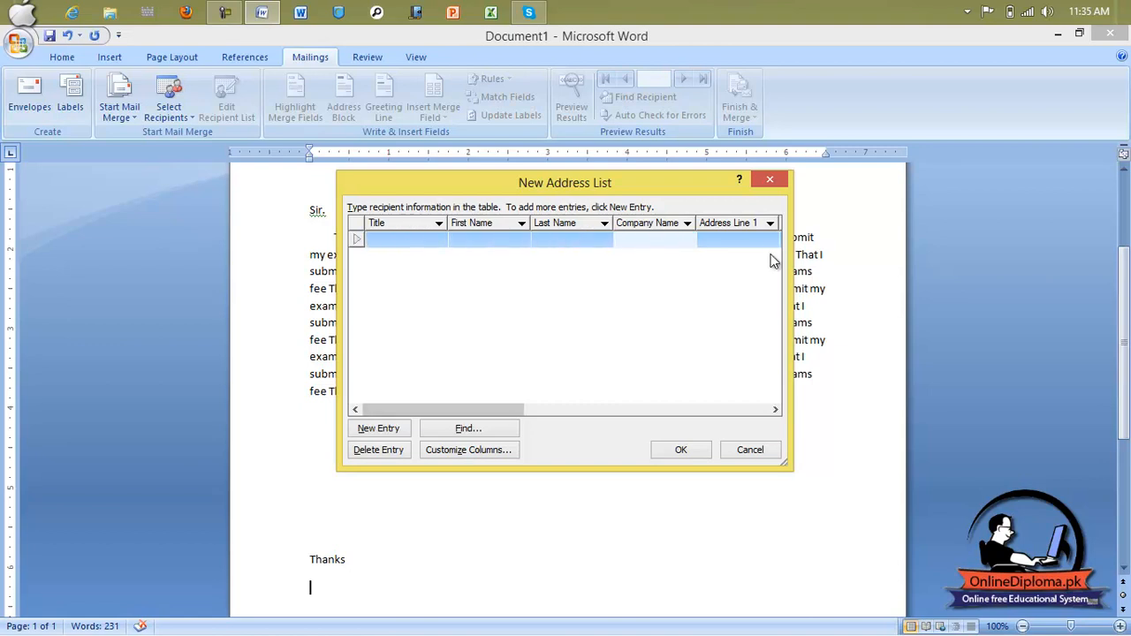
pyautogui.press('Escape')
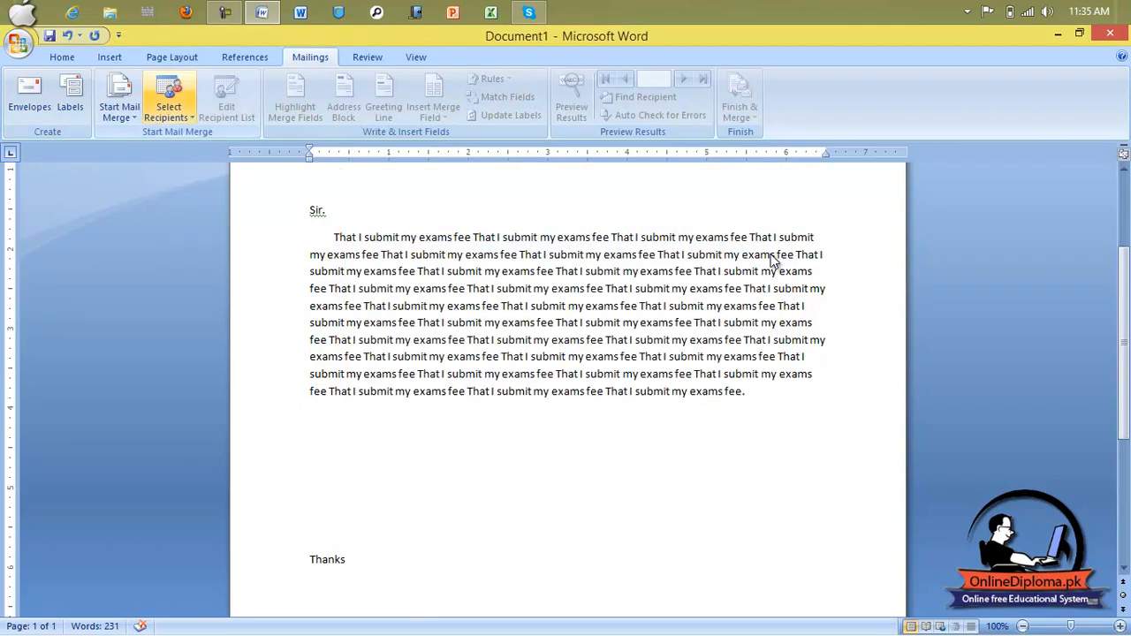
# Step: Link the letter to Documents\mailing address and review its seven recipients, including Umerabad
pyautogui.click(169, 106)
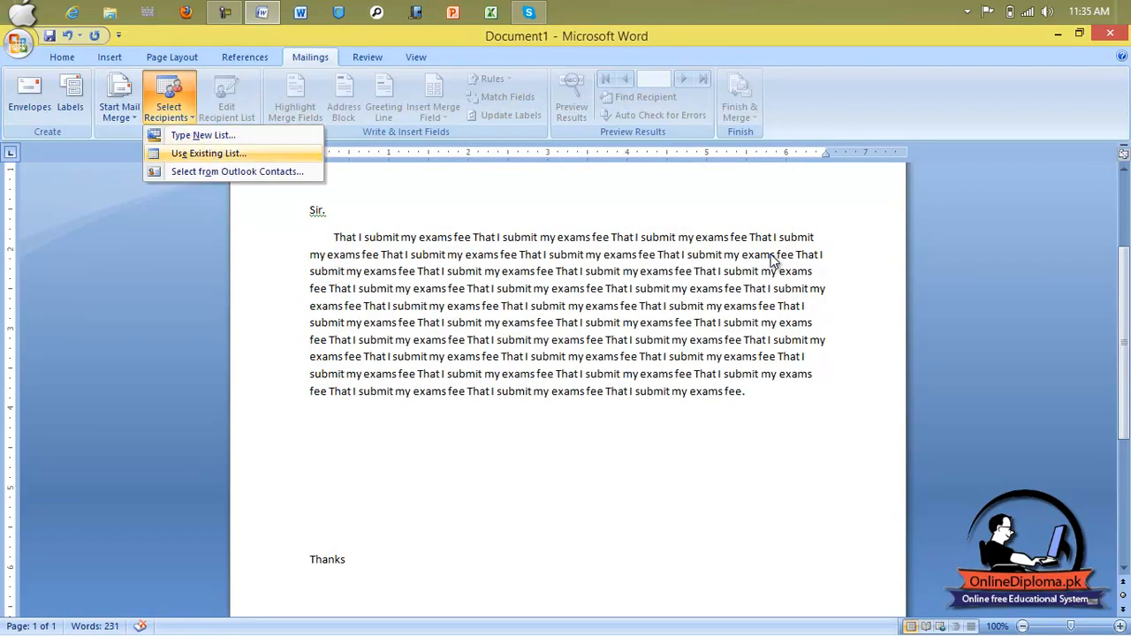
pyautogui.press('Return')
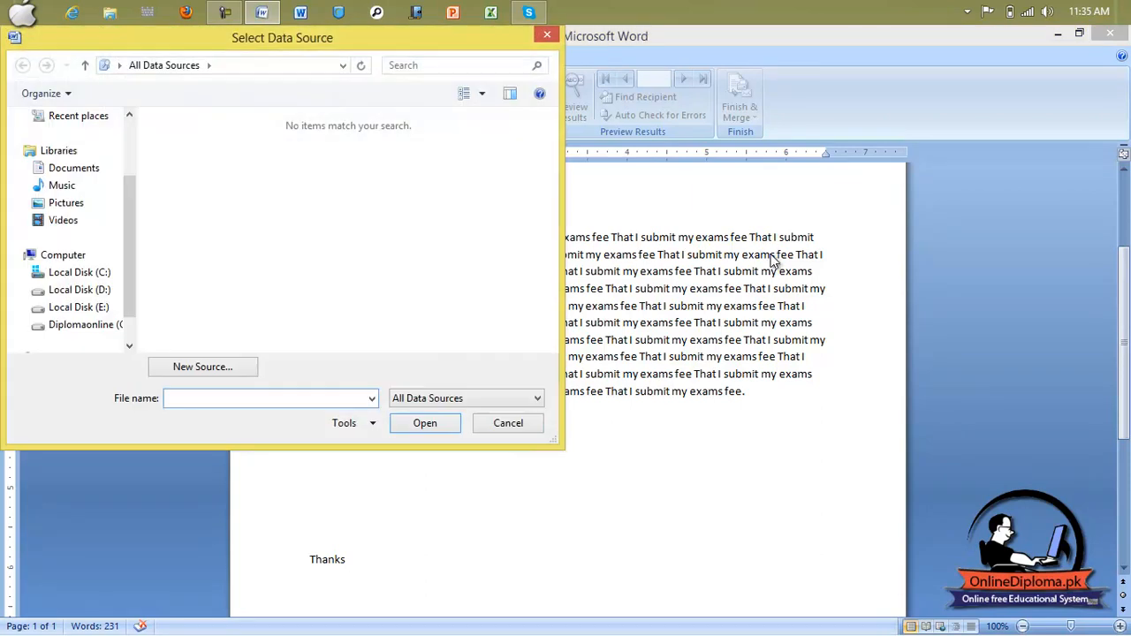
pyautogui.click(73, 168)
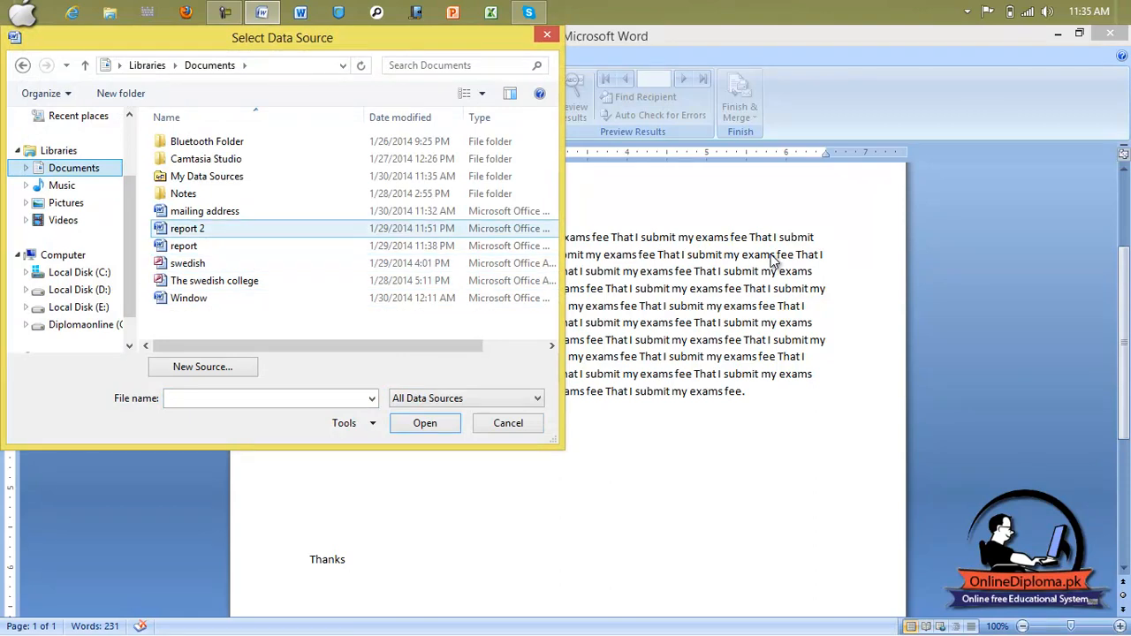
pyautogui.click(204, 211)
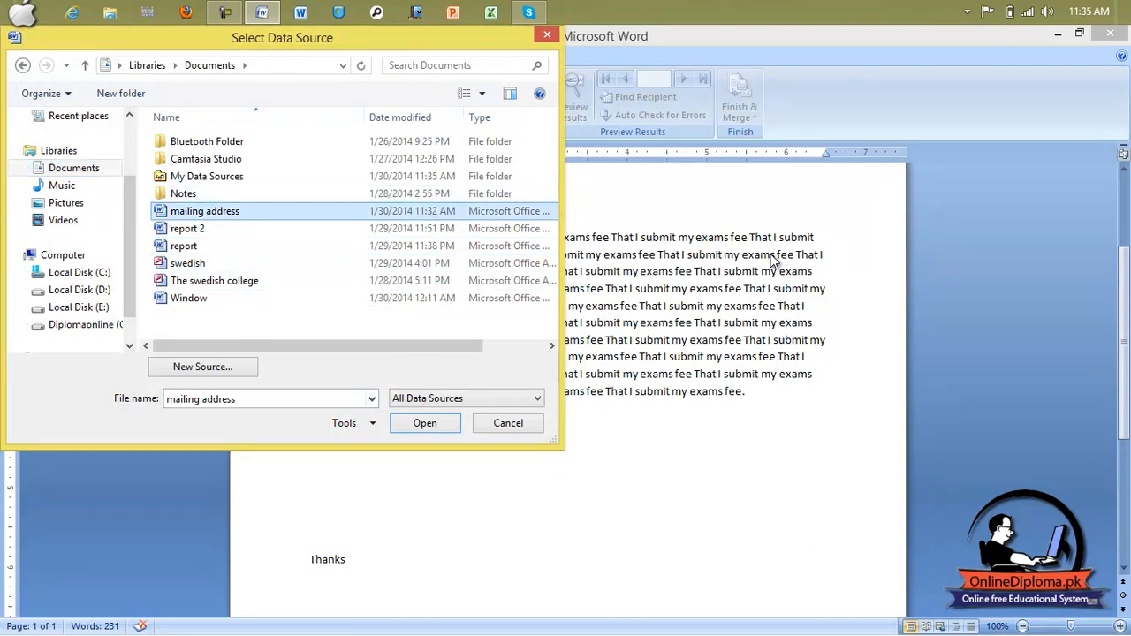
pyautogui.click(424, 423)
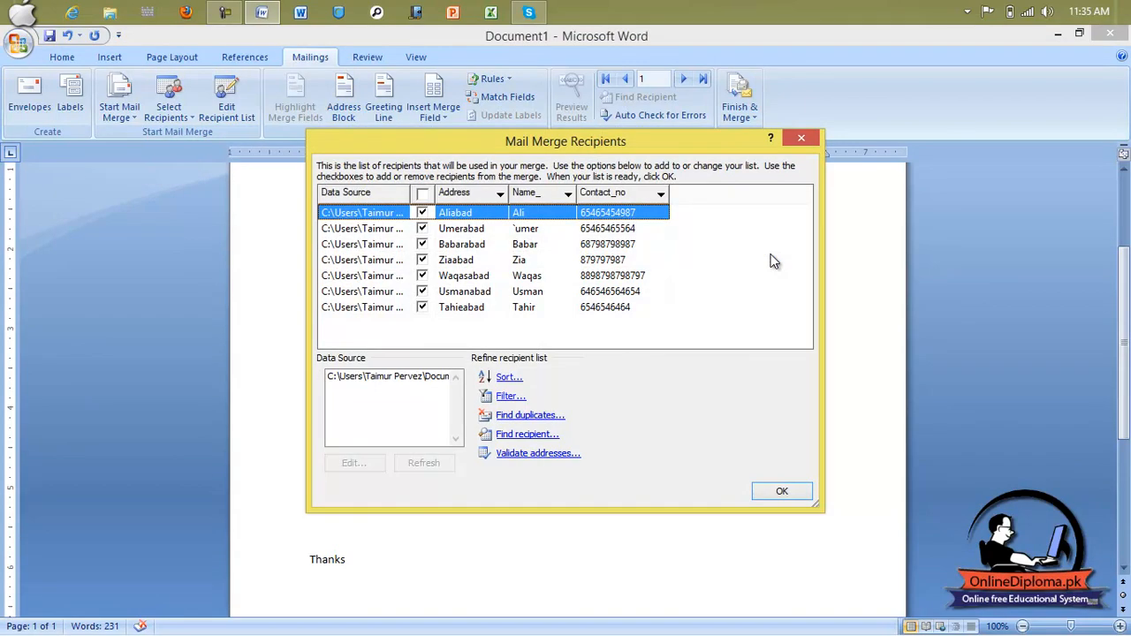
pyautogui.press('space')
pyautogui.press('Down')
pyautogui.press('space')
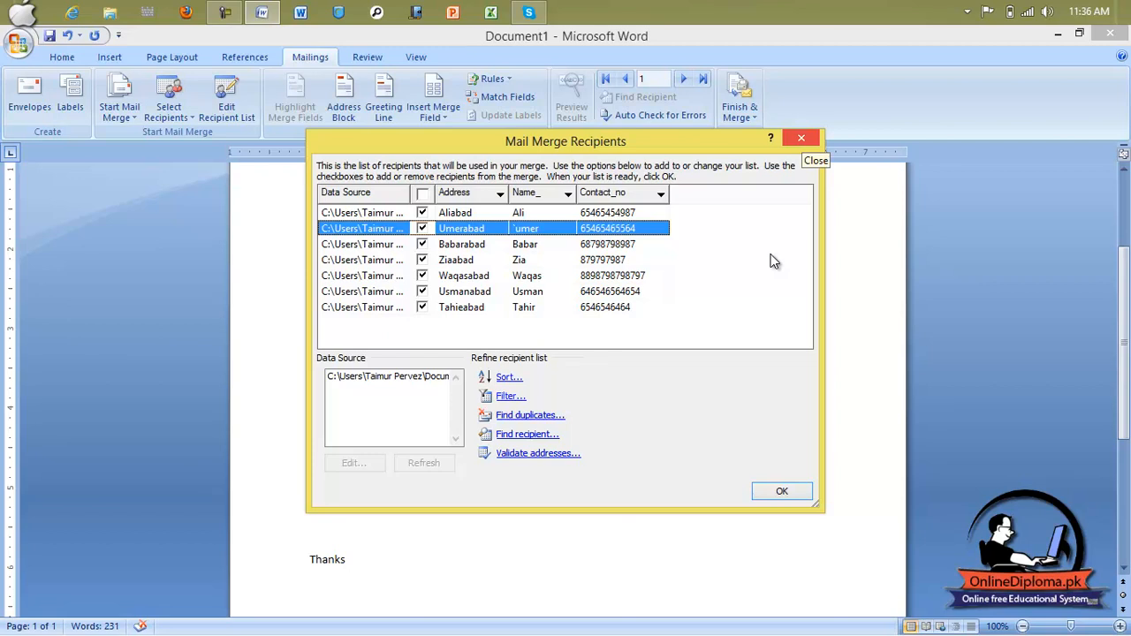
pyautogui.click(800, 138)
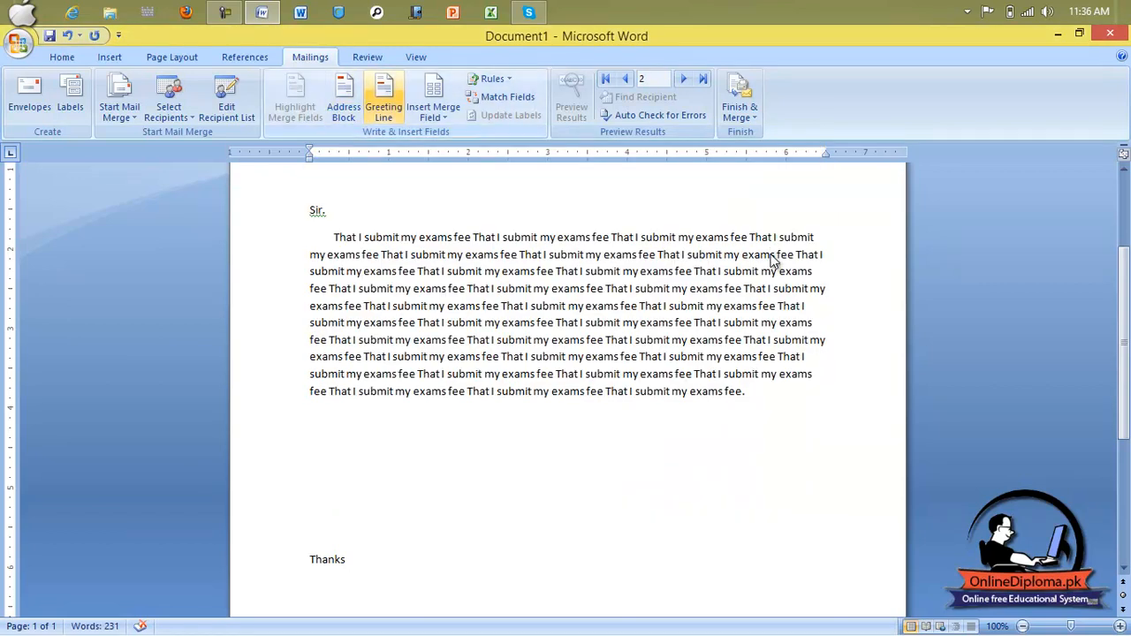
# Step: Look through the Address Block name formats, then cancel without inserting an address block
pyautogui.click(343, 98)
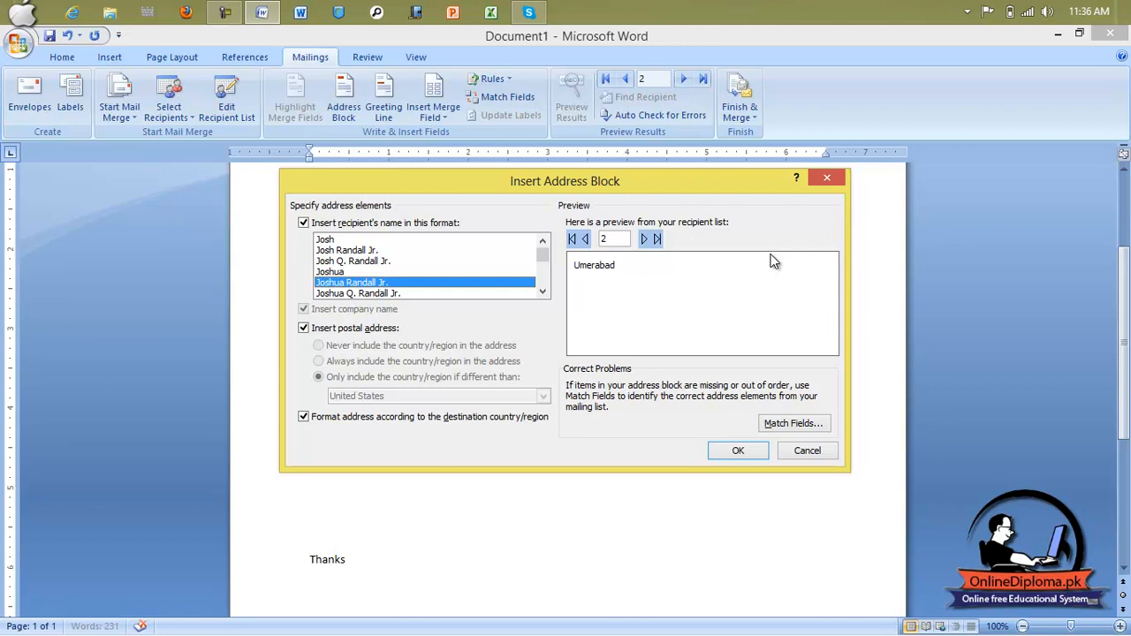
pyautogui.click(354, 262)
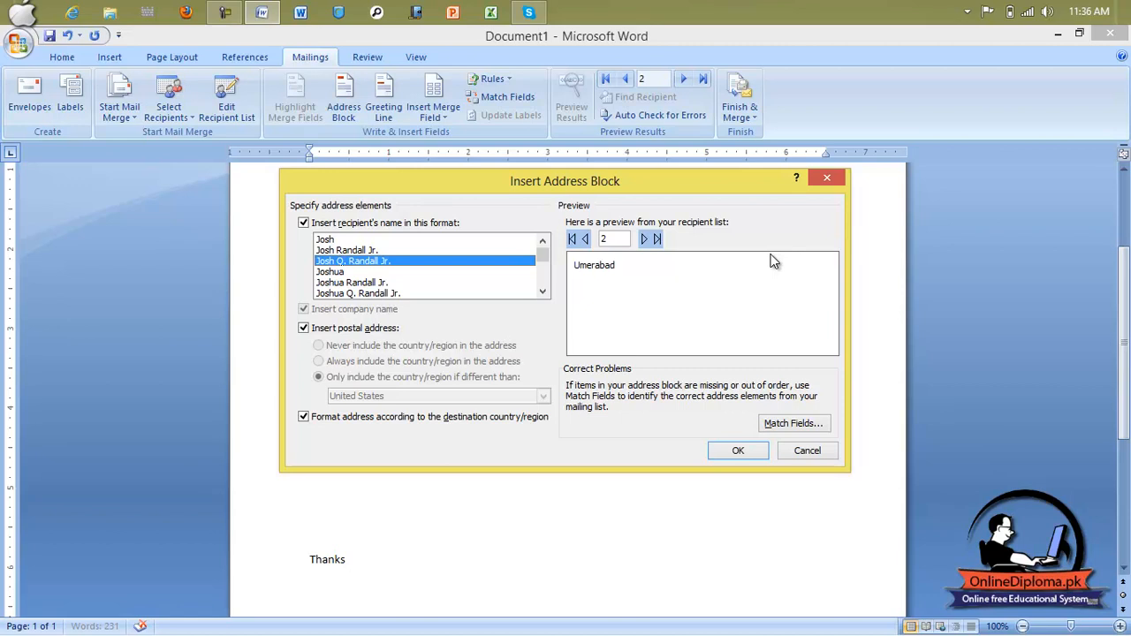
pyautogui.click(808, 451)
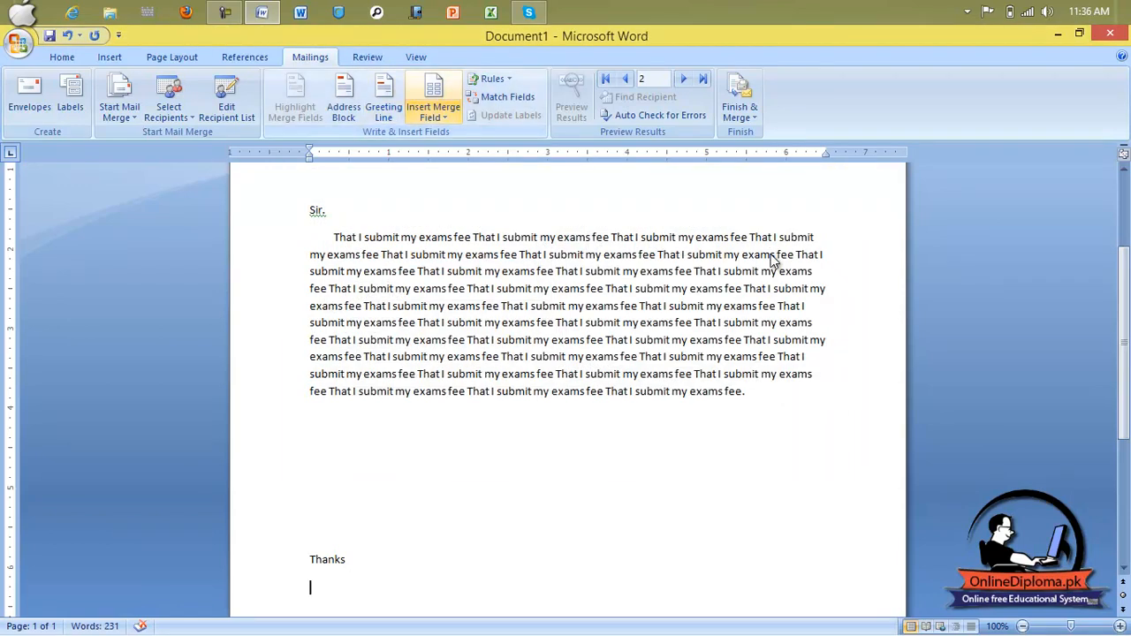
# Step: Try the 'Mr. Randall' greeting line format, cancel, then list the Name_, Address and Contact_no fields
pyautogui.click(383, 98)
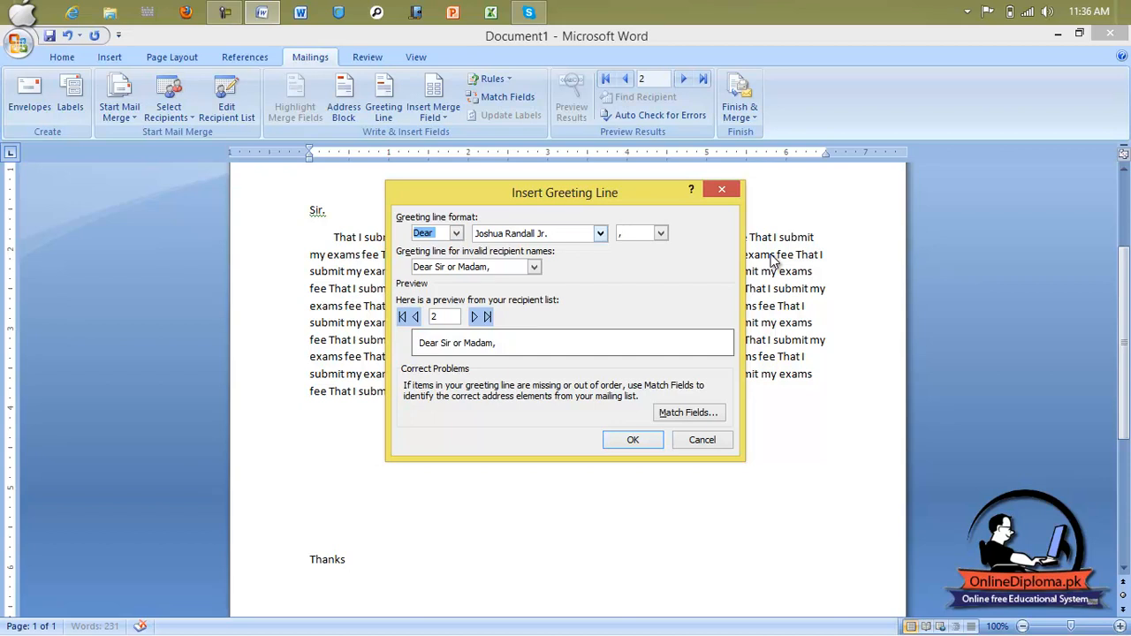
pyautogui.click(600, 233)
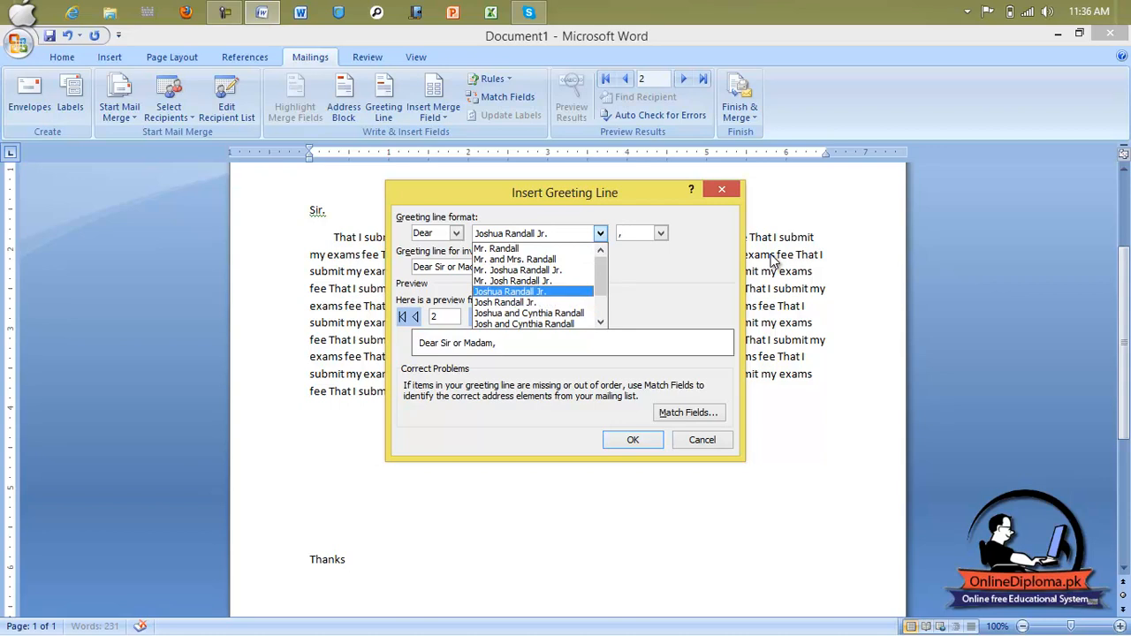
pyautogui.click(497, 249)
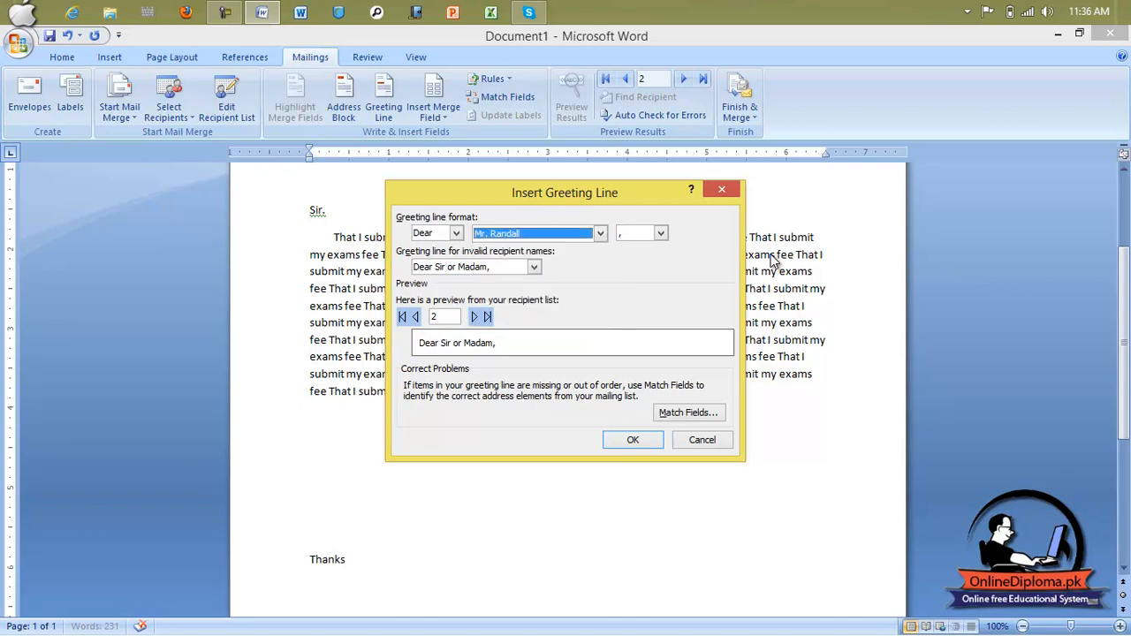
pyautogui.click(722, 189)
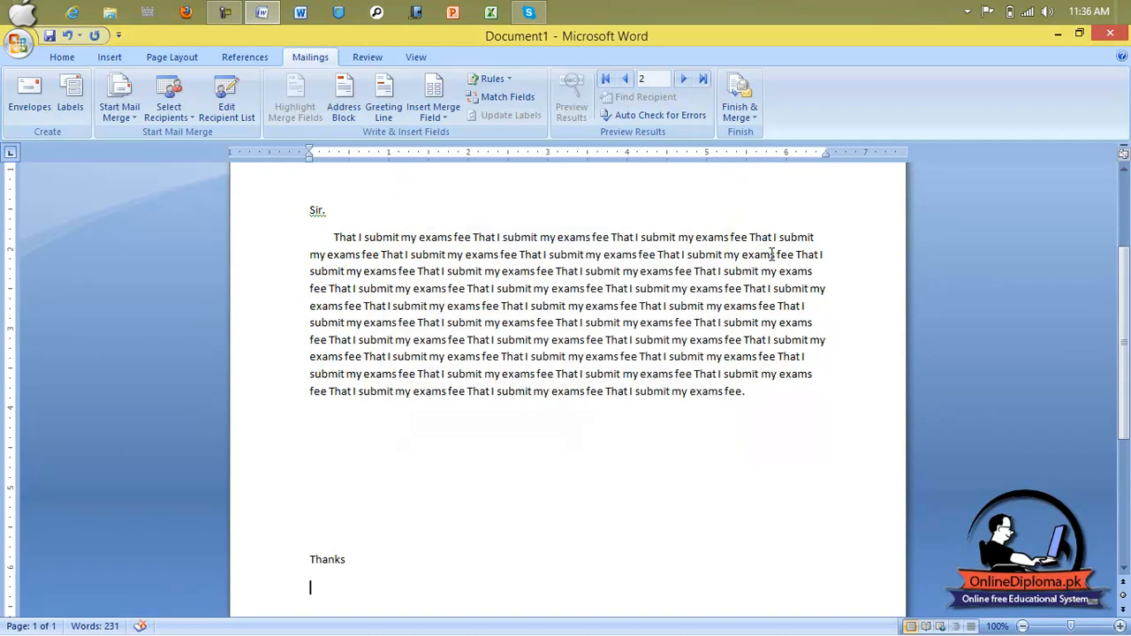
pyautogui.click(433, 113)
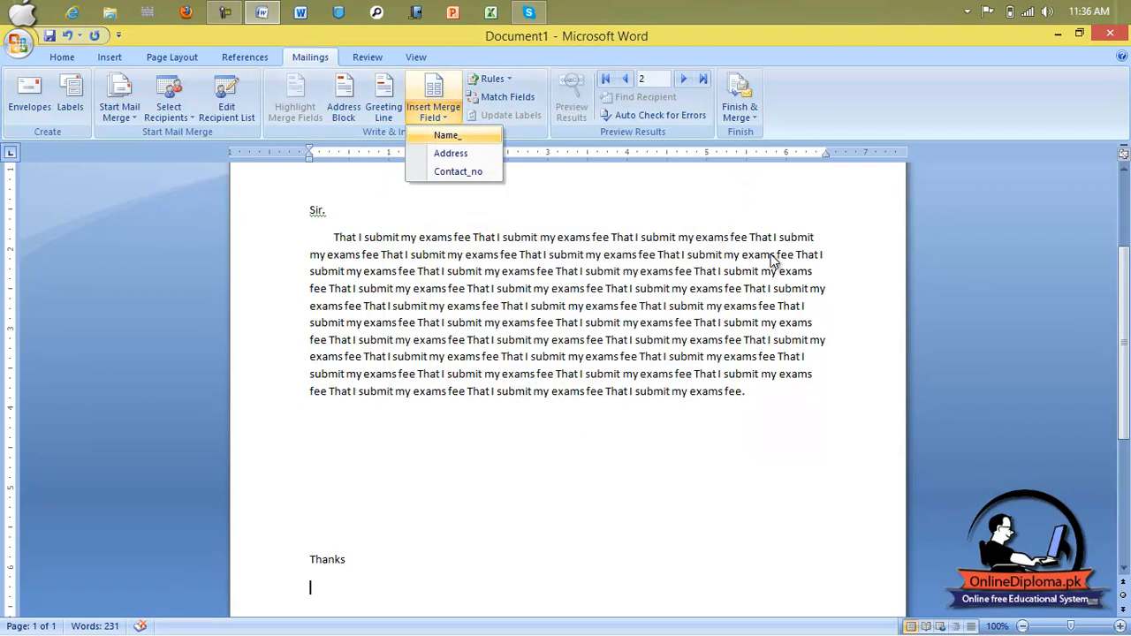
# Step: Insert the Name_, Address and Contact_no merge fields below Thanks
pyautogui.click(447, 133)
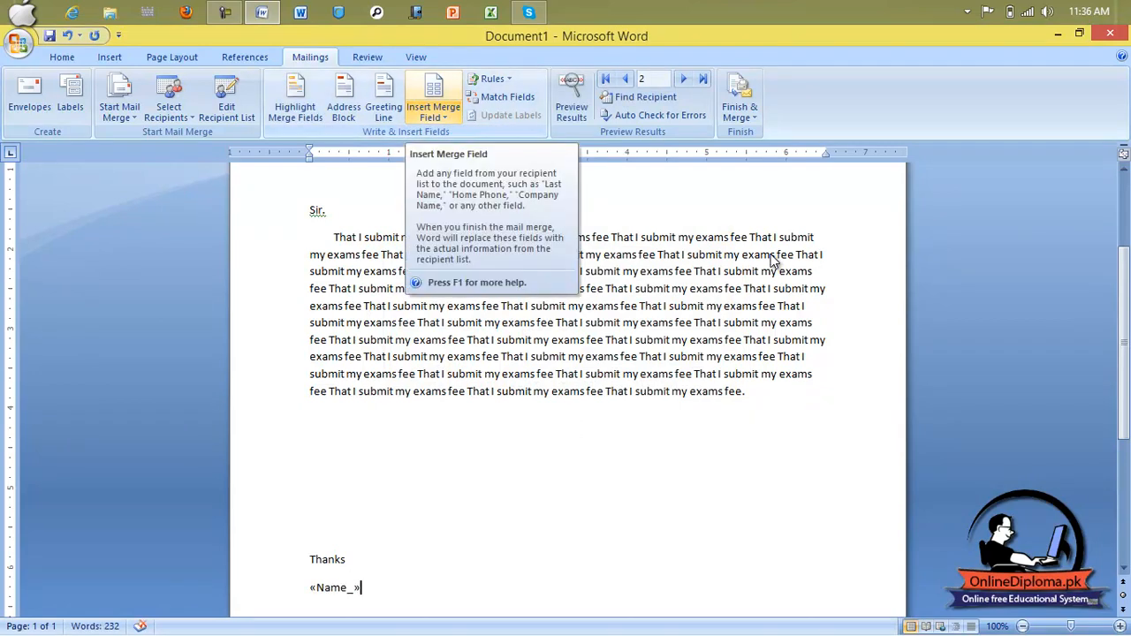
pyautogui.click(433, 113)
pyautogui.click(451, 153)
pyautogui.click(433, 113)
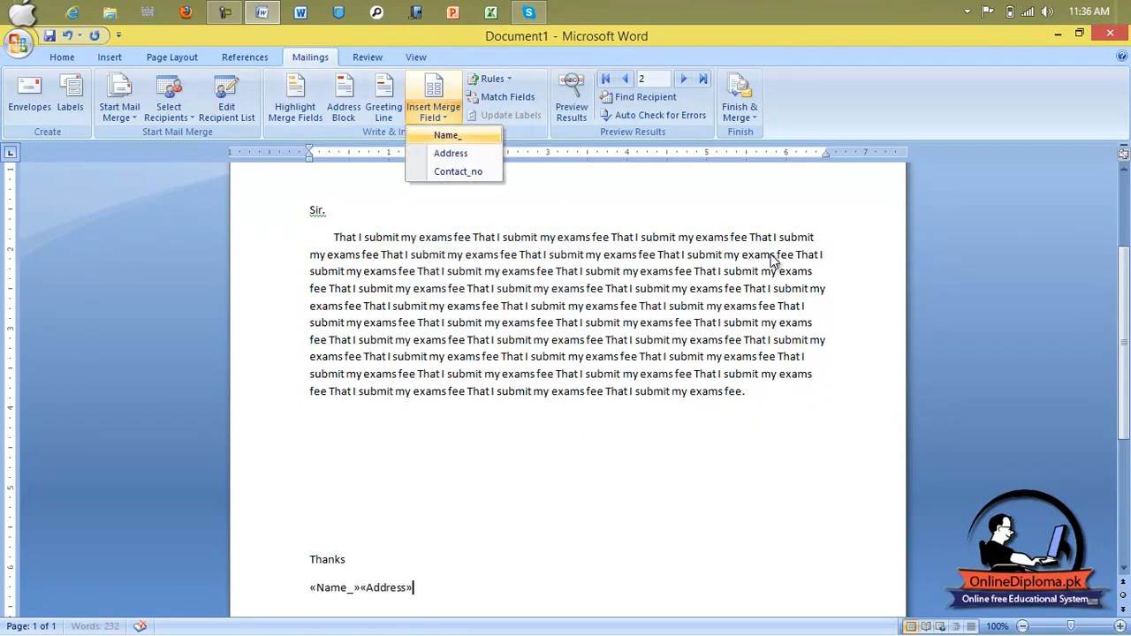
pyautogui.click(458, 171)
# Step: Break the merge fields so «Address» and «Contact_no» each start their own line
pyautogui.scroll(-5, 772, 255)
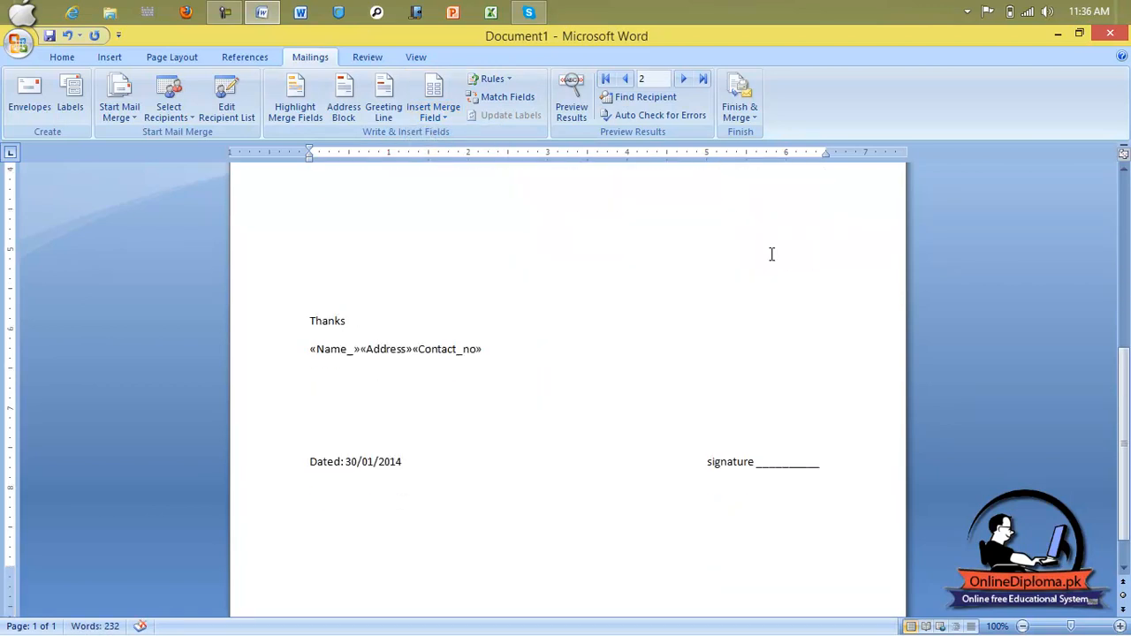
pyautogui.click(362, 349)
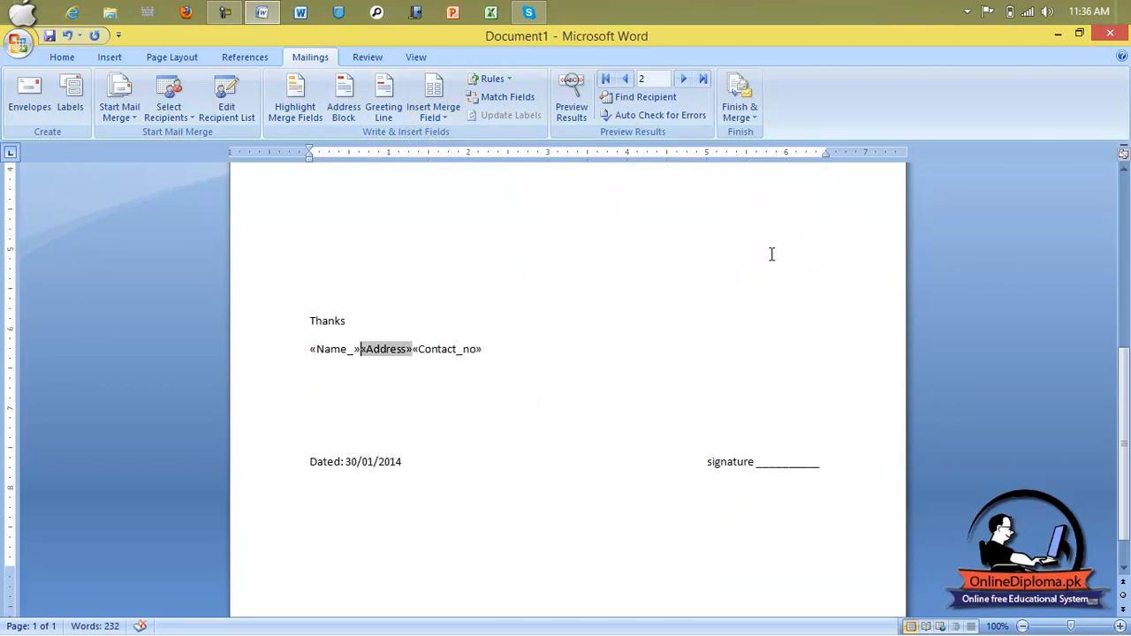
pyautogui.press('Return')
pyautogui.hotkey('ctrl', 'Right')
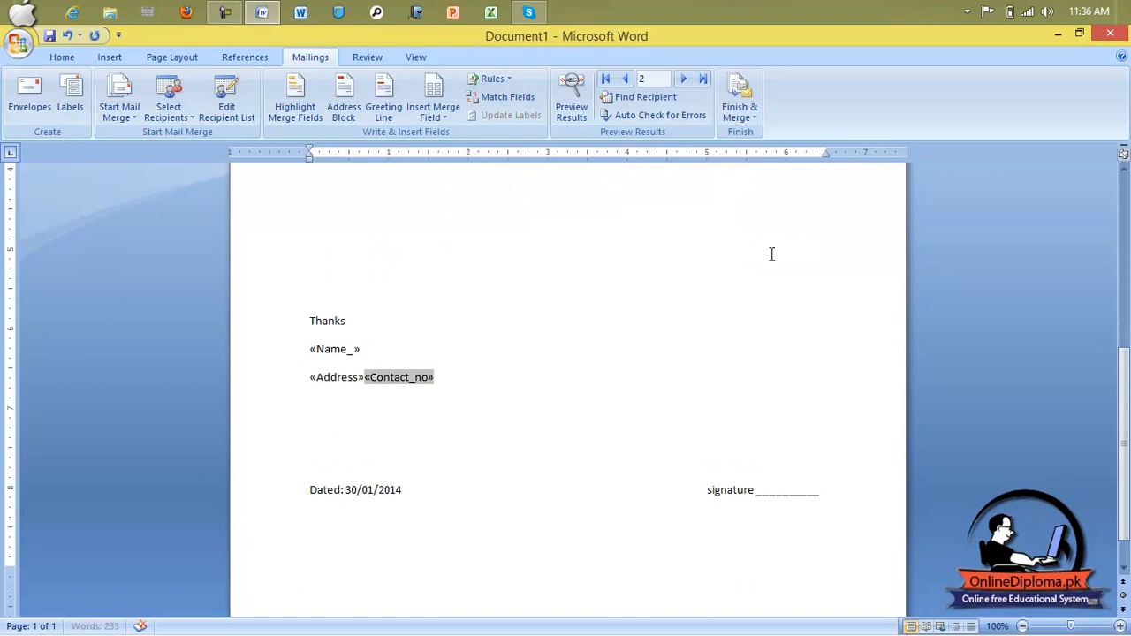
pyautogui.press('Return')
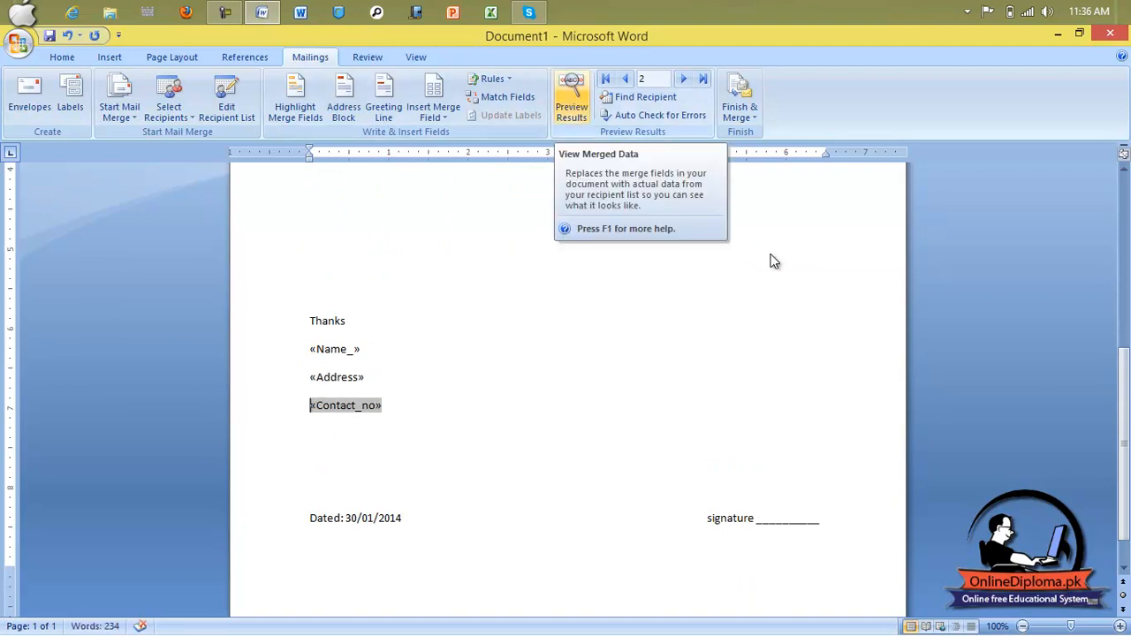
# Step: Preview the merged letter and step forward through every recipient to the last one
pyautogui.click(572, 97)
pyautogui.click(771, 255)
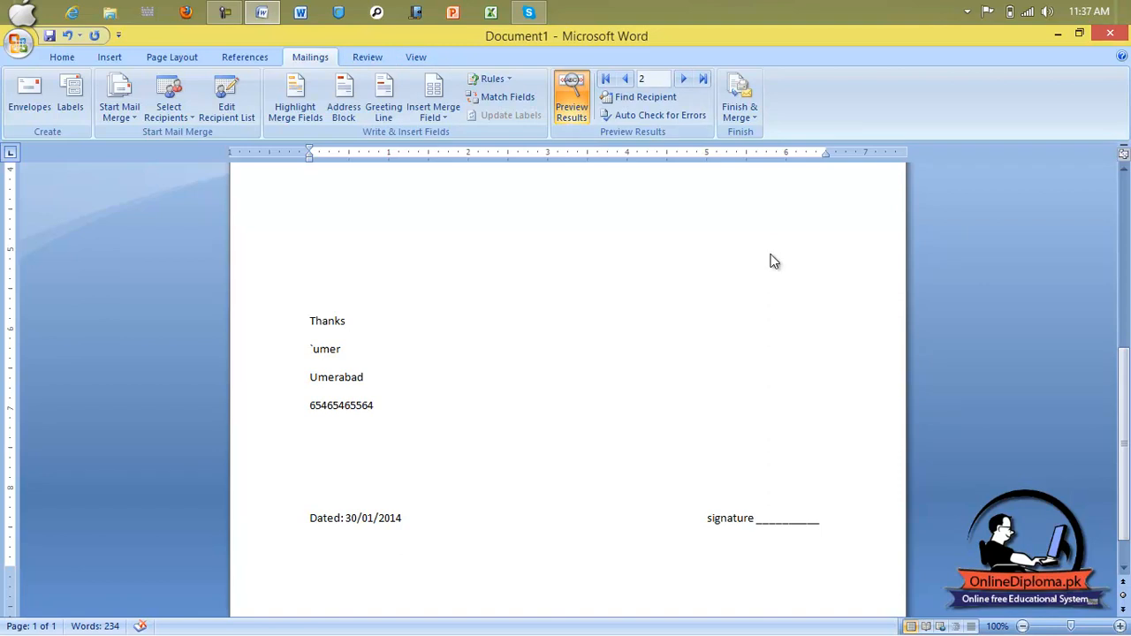
pyautogui.click(684, 79)
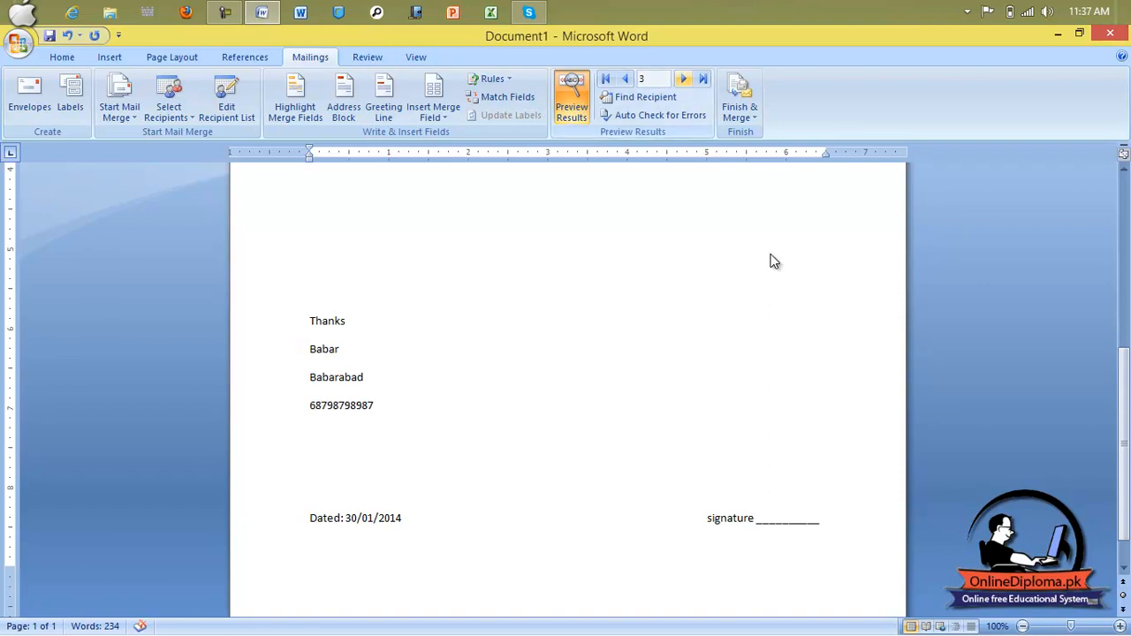
pyautogui.click(683, 78)
pyautogui.click(683, 79)
pyautogui.click(683, 79)
pyautogui.click(683, 79)
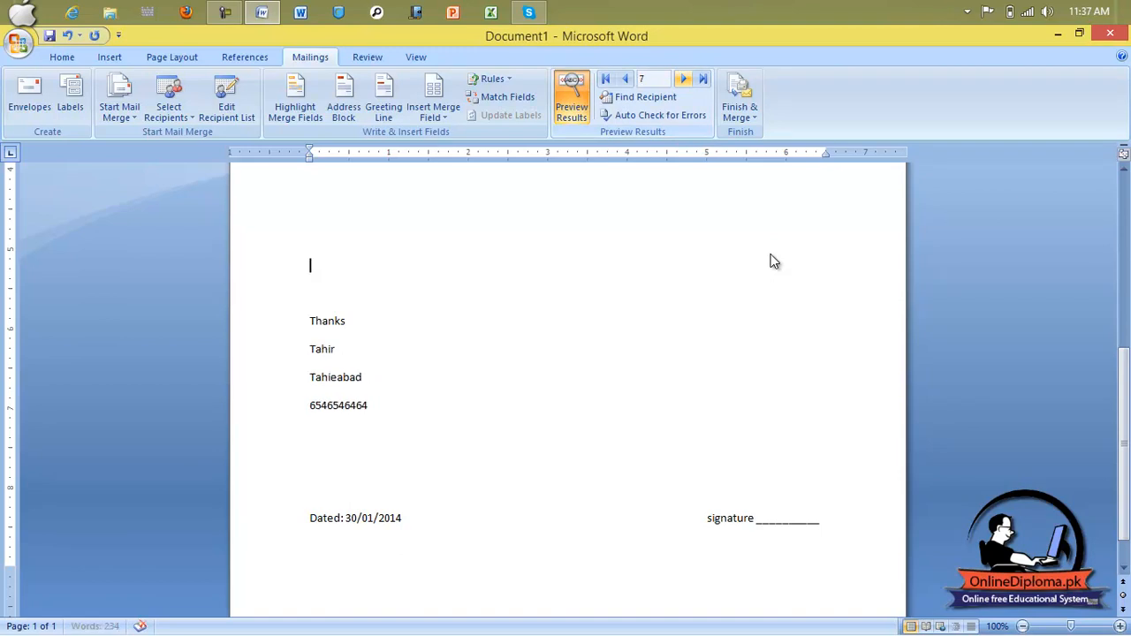
pyautogui.click(683, 79)
# Step: Step back to the first recipient's letter, then open and close Finish & Merge without choosing
pyautogui.click(624, 78)
pyautogui.click(624, 79)
pyautogui.click(624, 79)
pyautogui.click(624, 78)
pyautogui.click(624, 79)
pyautogui.click(624, 79)
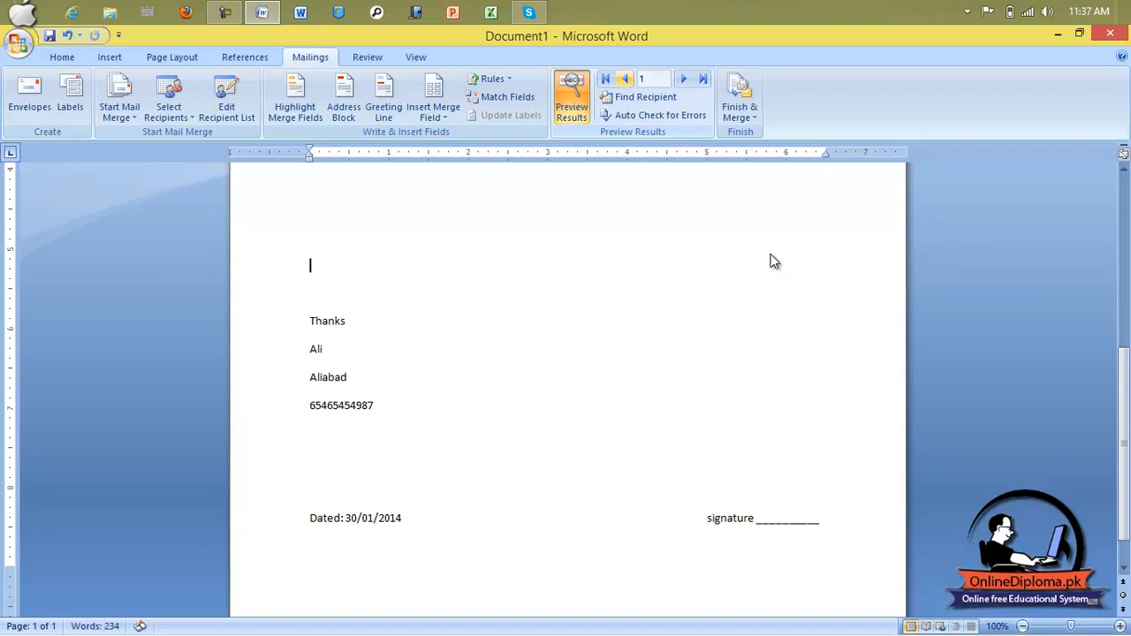
pyautogui.click(740, 99)
pyautogui.click(772, 255)
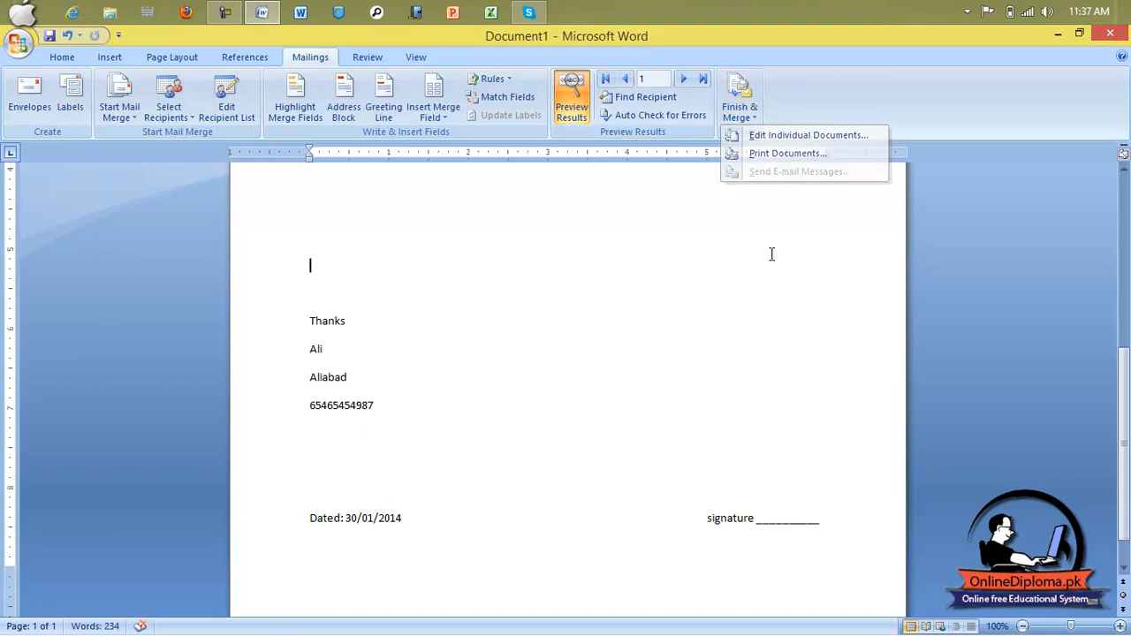